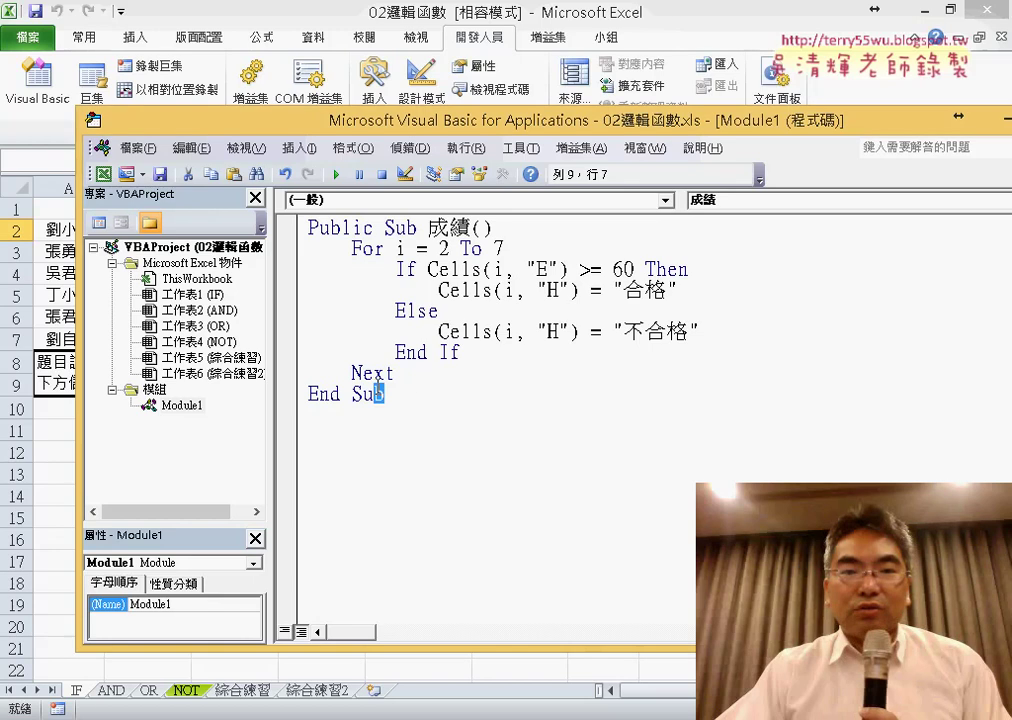
Select the 成績 procedure code, then check the 多重 formula in G2 and the result in H2.
drag(385, 395, 308, 228)
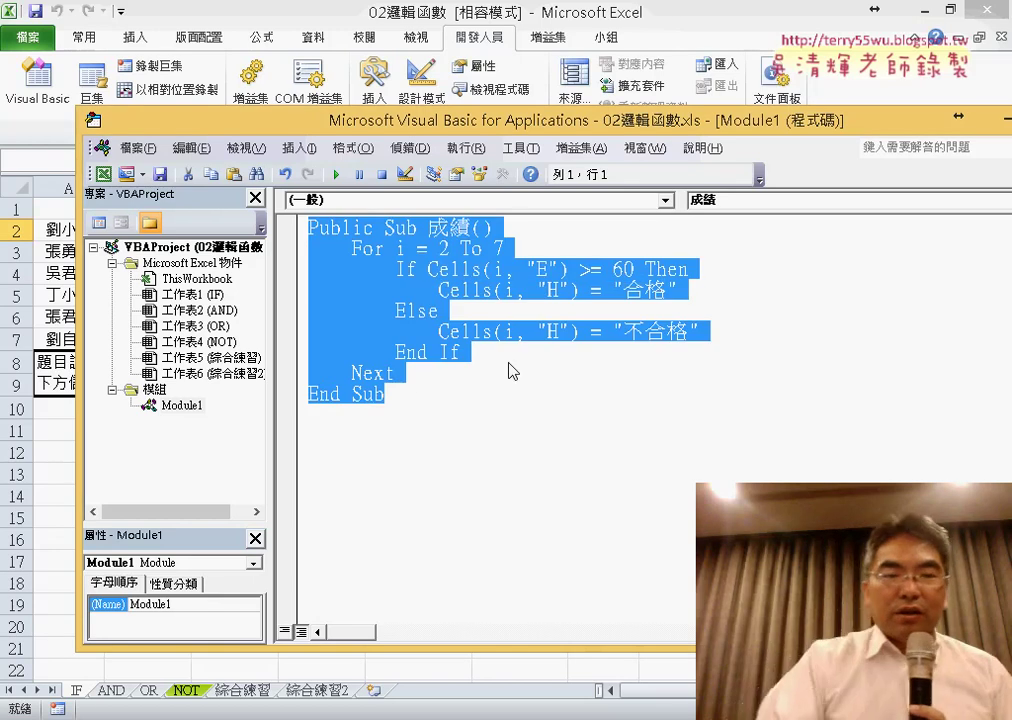
drag(730, 120, 732, 311)
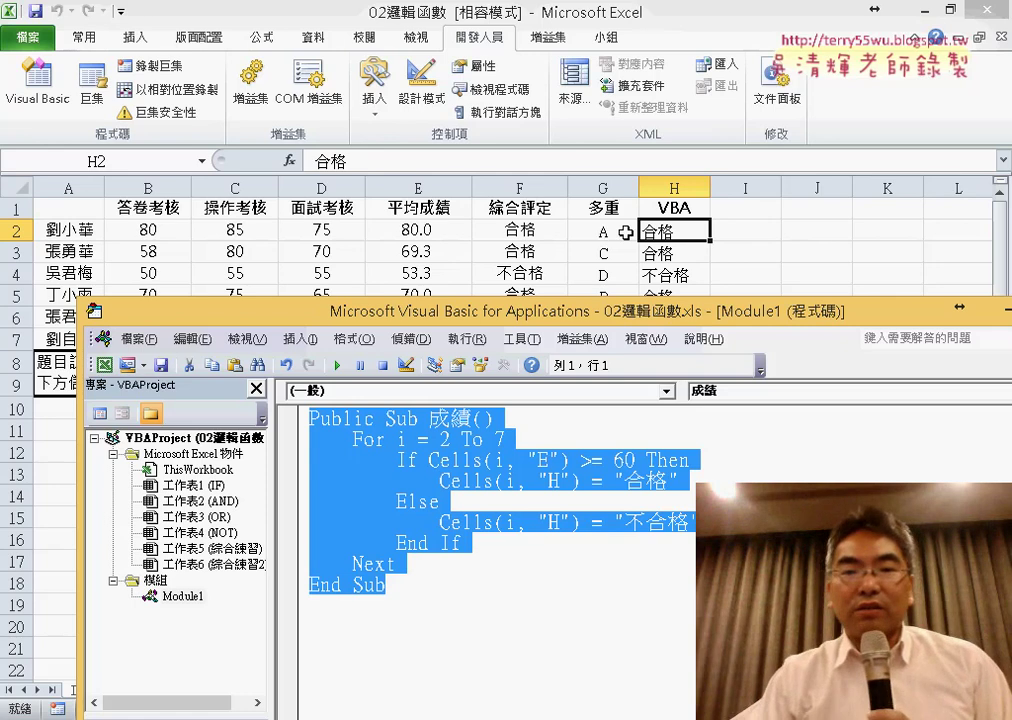
click(610, 229)
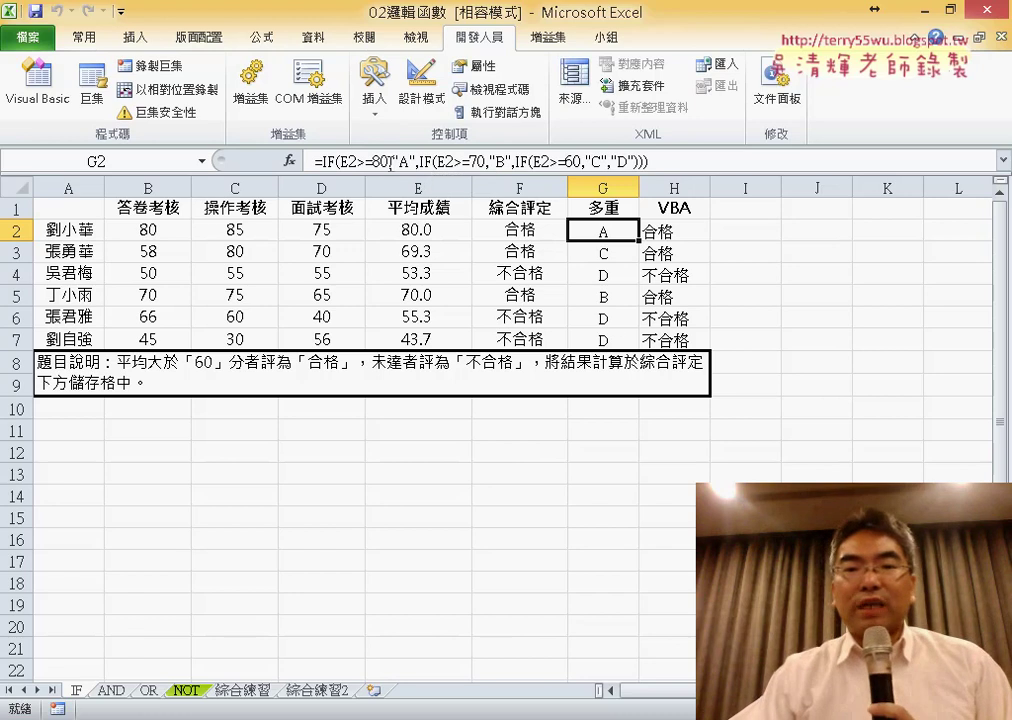
click(680, 233)
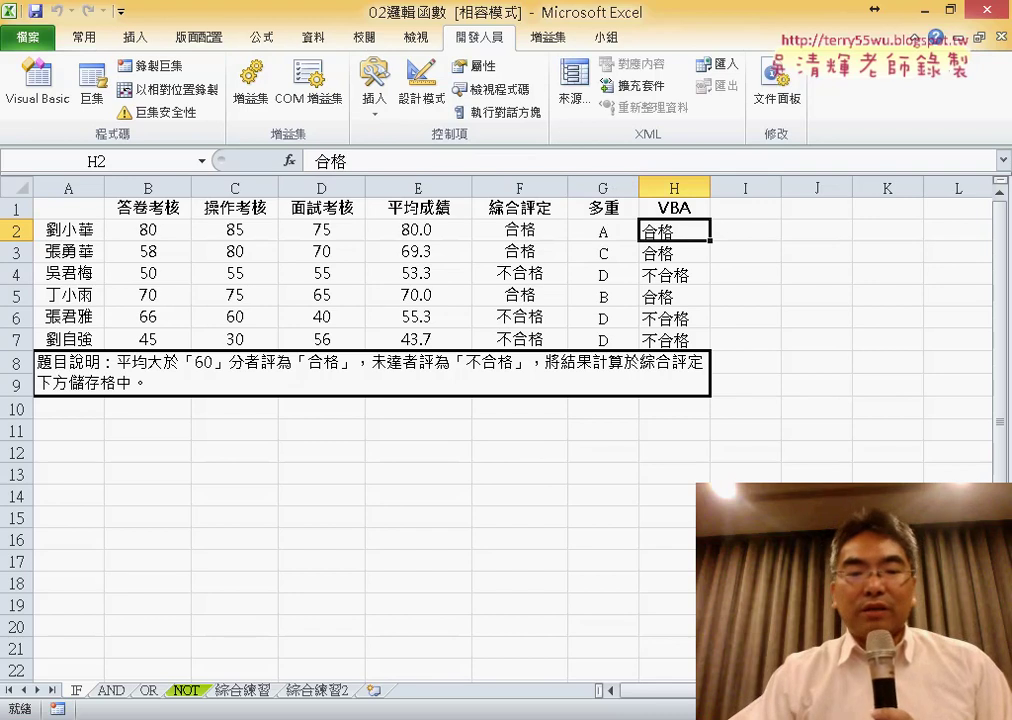
Bring the VBA code window back to the front and restore its full layout.
mouse_move(437, 651)
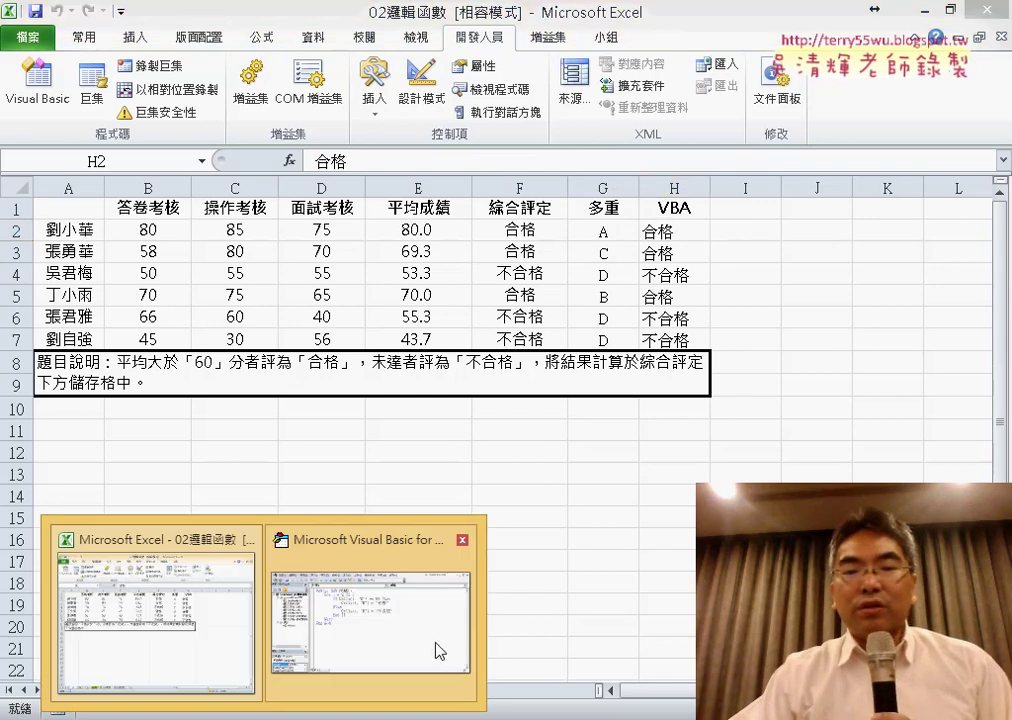
click(380, 622)
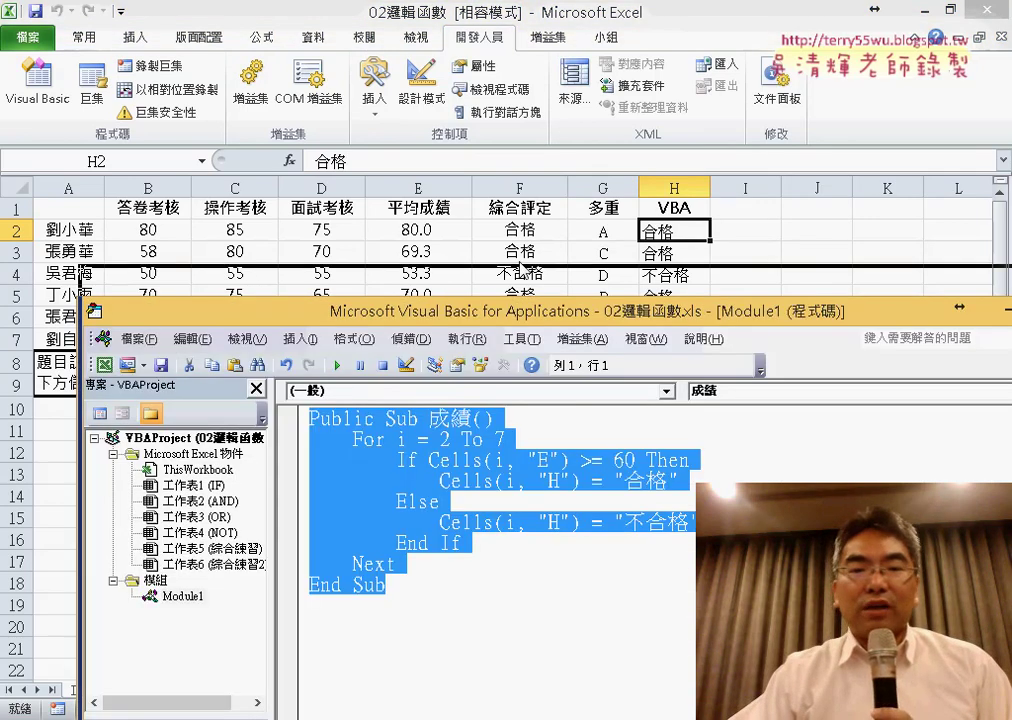
double_click(520, 312)
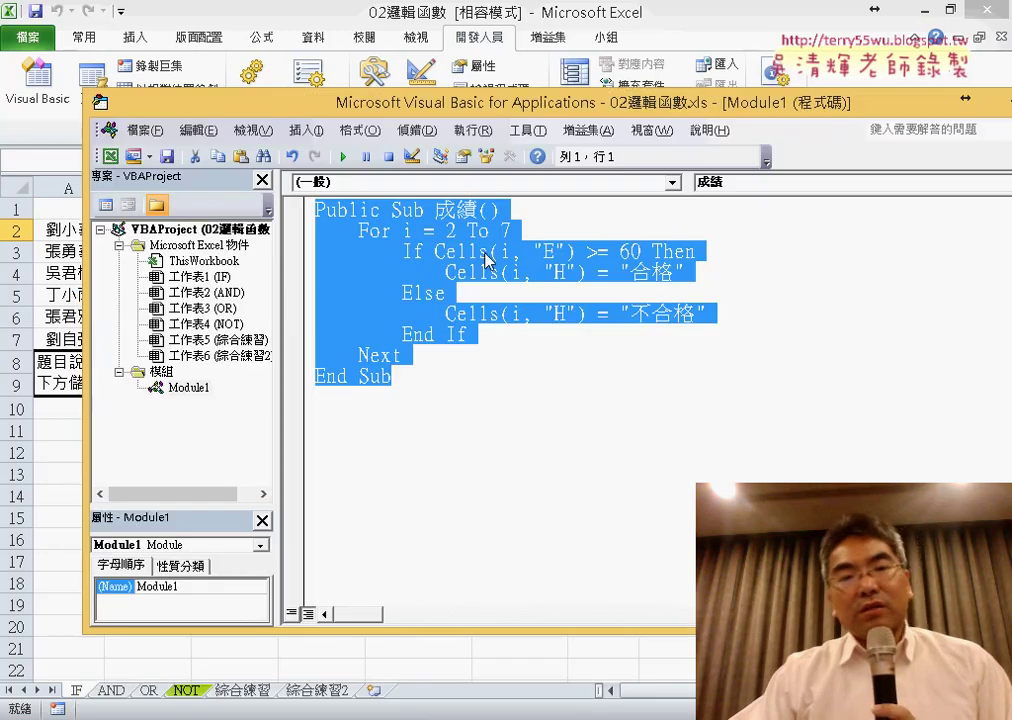
Copy all of Module1's code and drop a duplicate 成績 procedure beneath the original End Sub.
click(456, 409)
key(ctrl+a)
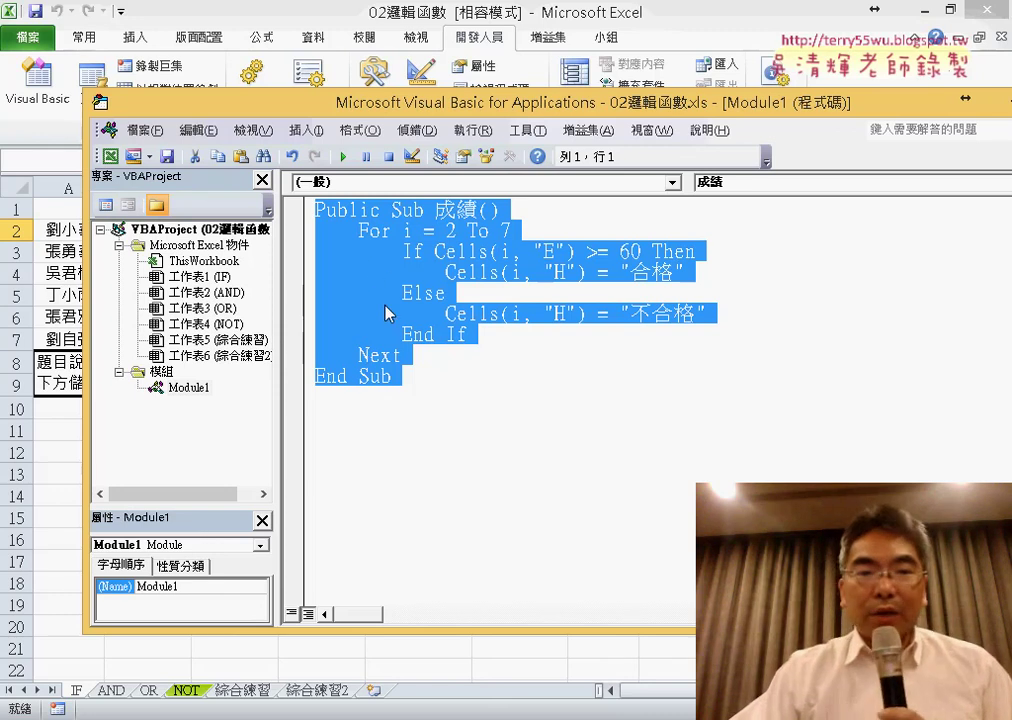
drag(388, 313, 380, 425)
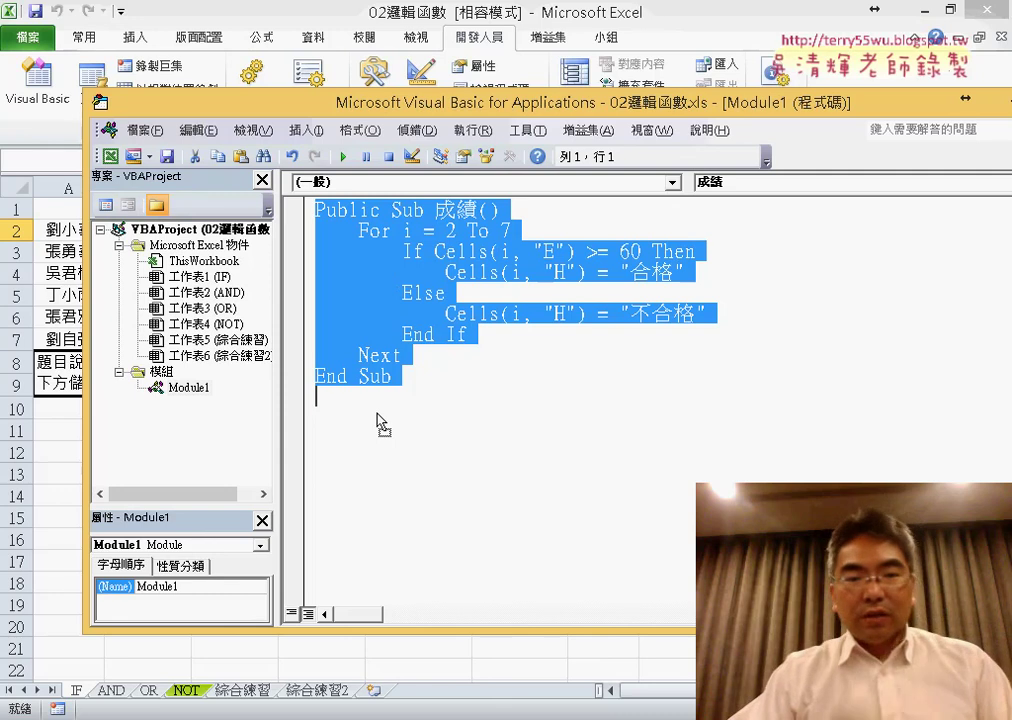
ctrl+drag(381, 424, 381, 424)
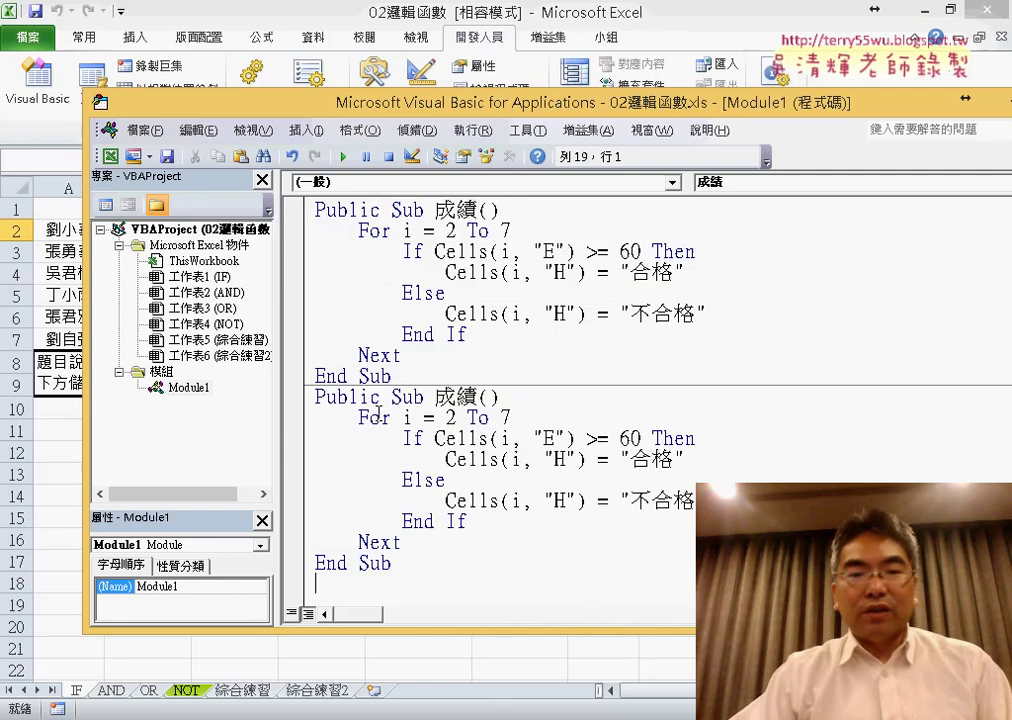
Rename the copied procedure to 成績多重.
click(515, 390)
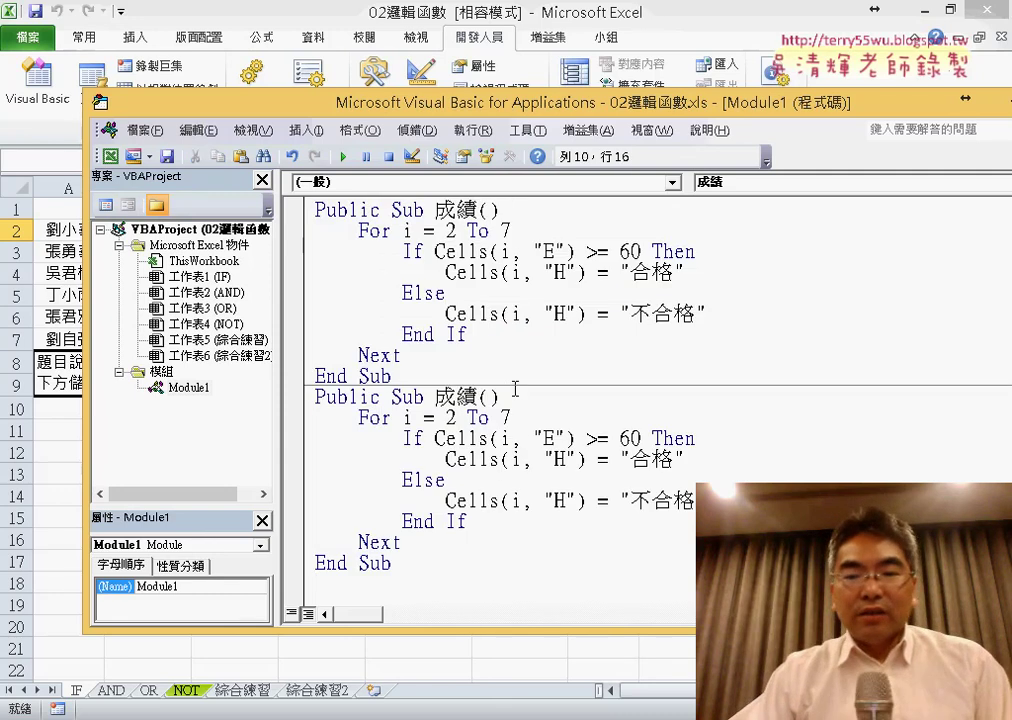
text(多)
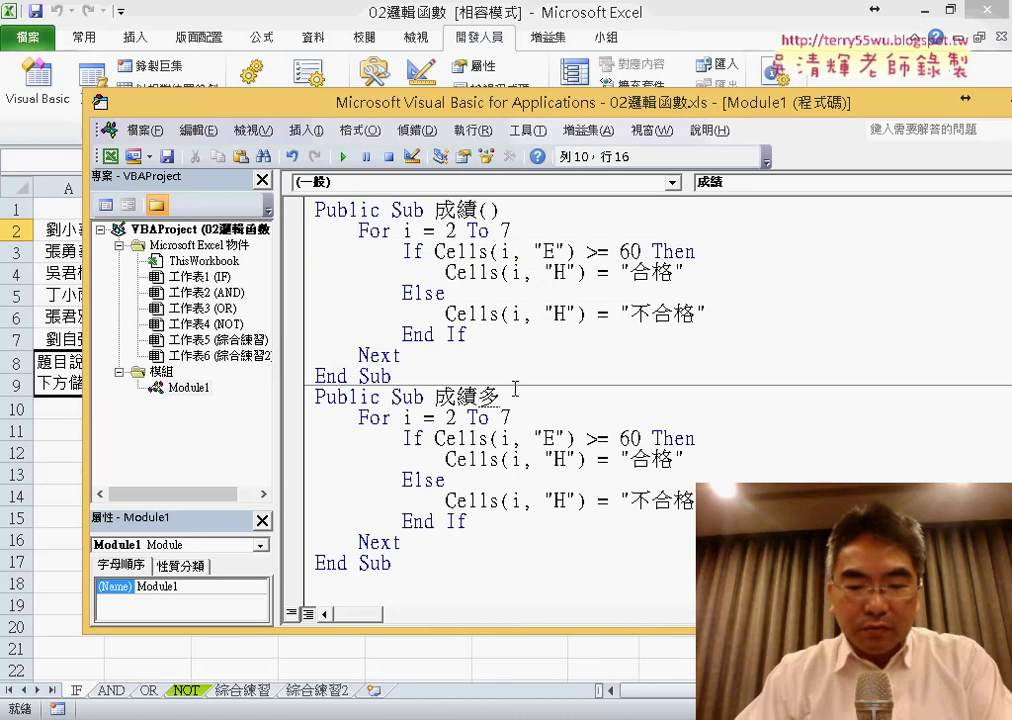
text(重)
key(Return)
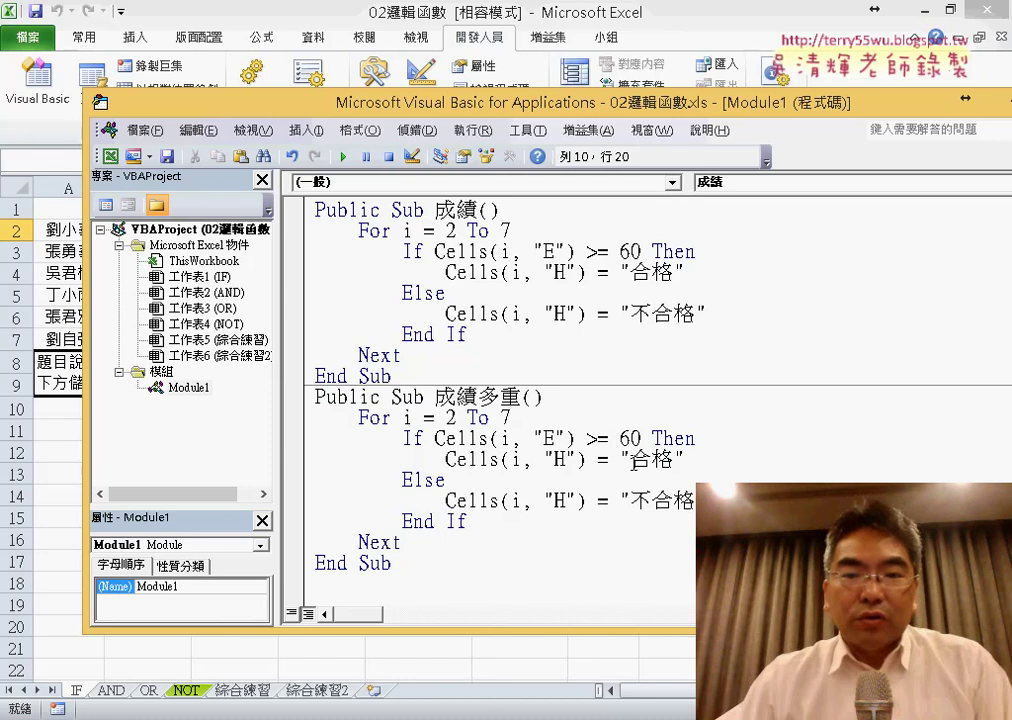
Change the copy's result from 合格 to "A", add a blank line, and start rewriting the threshold.
click(632, 460)
key(Down)
key(Down)
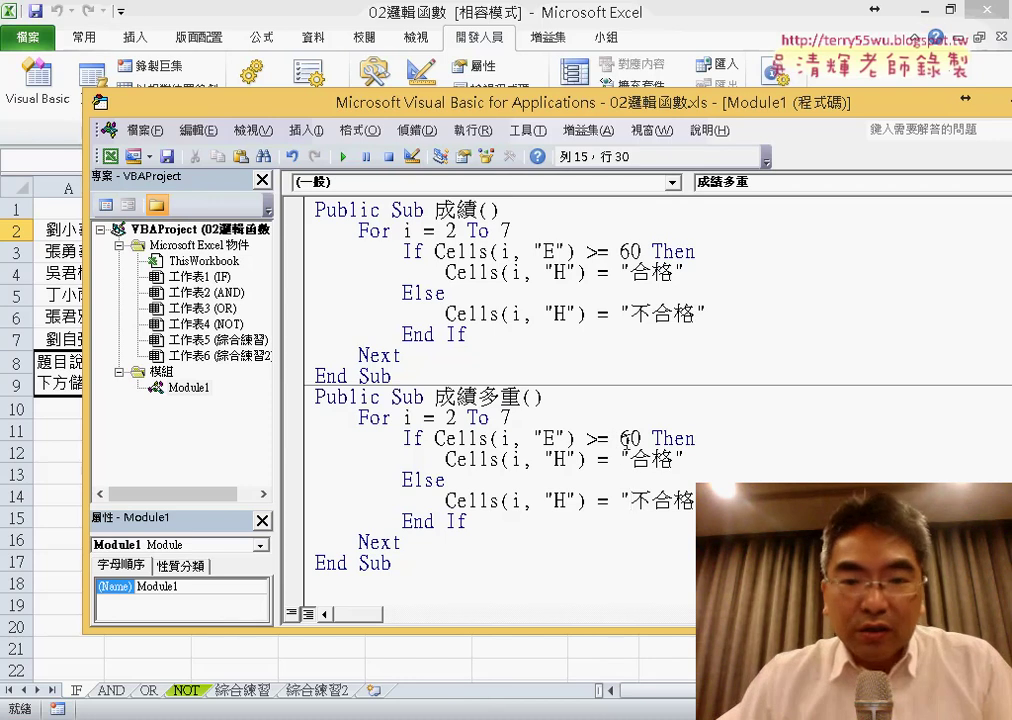
key(shift+Left)
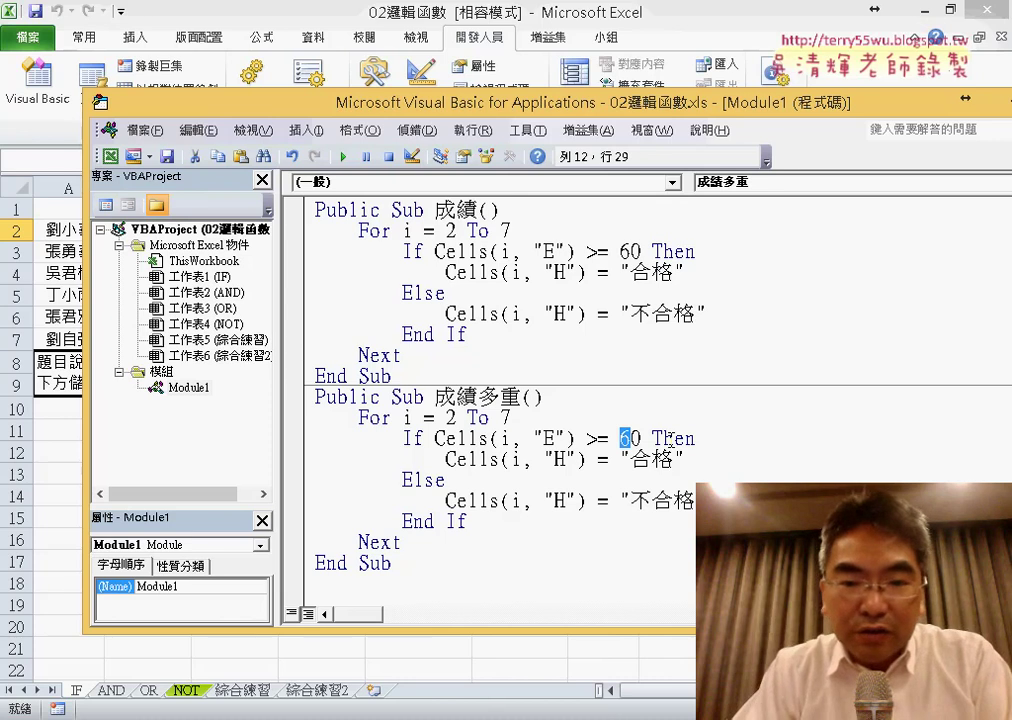
text(7)
key(Escape)
text(9)
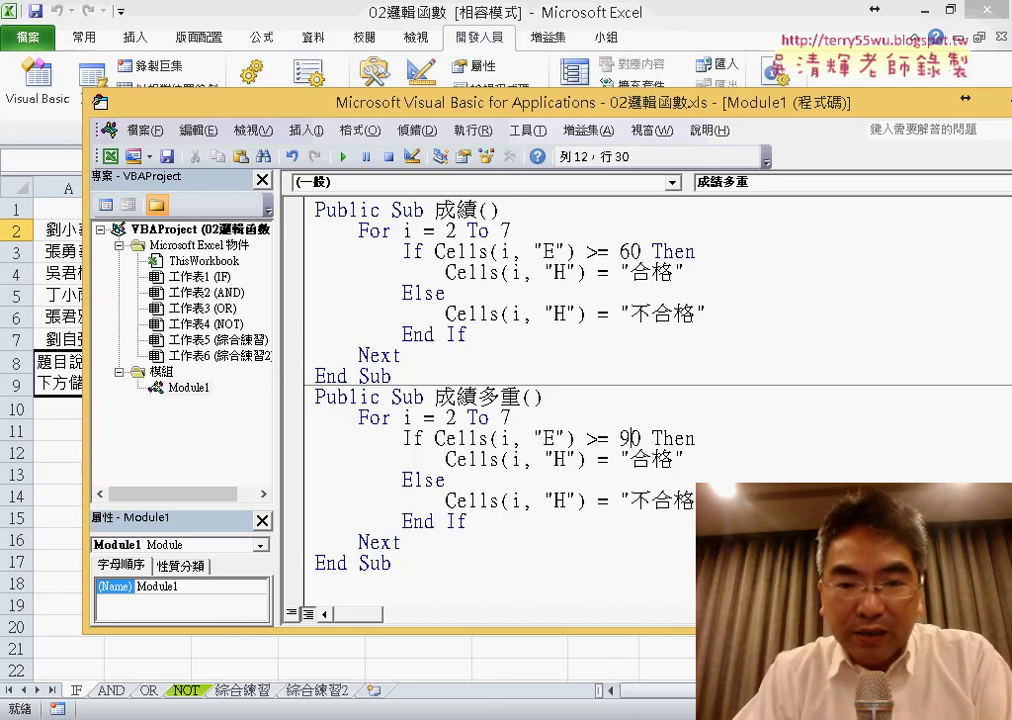
drag(679, 459, 631, 459)
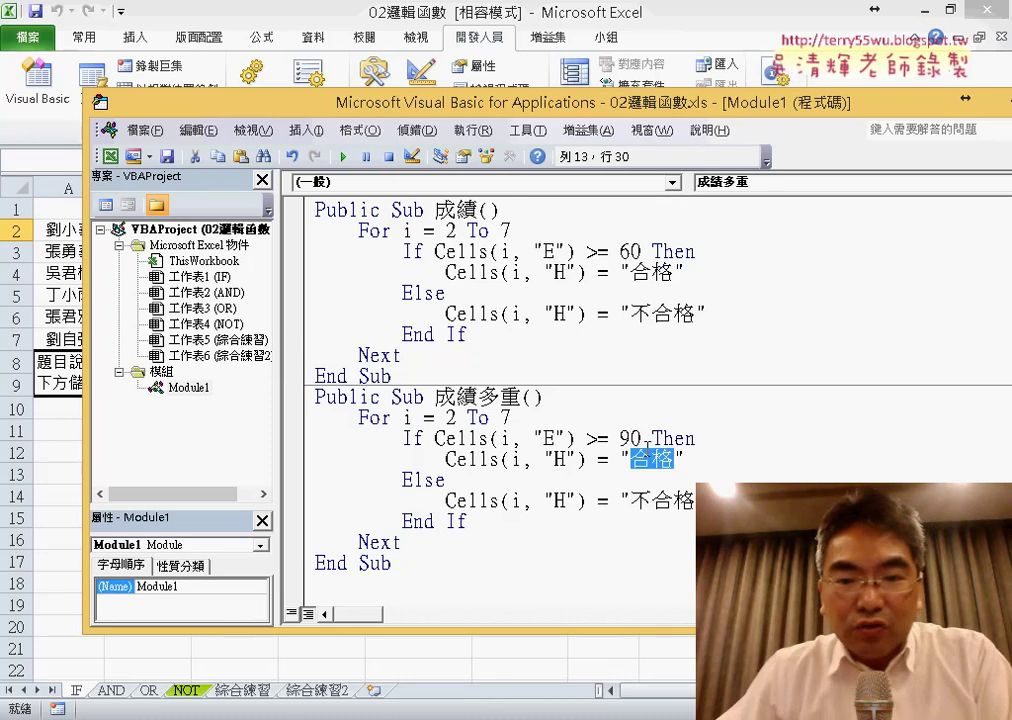
text(A)
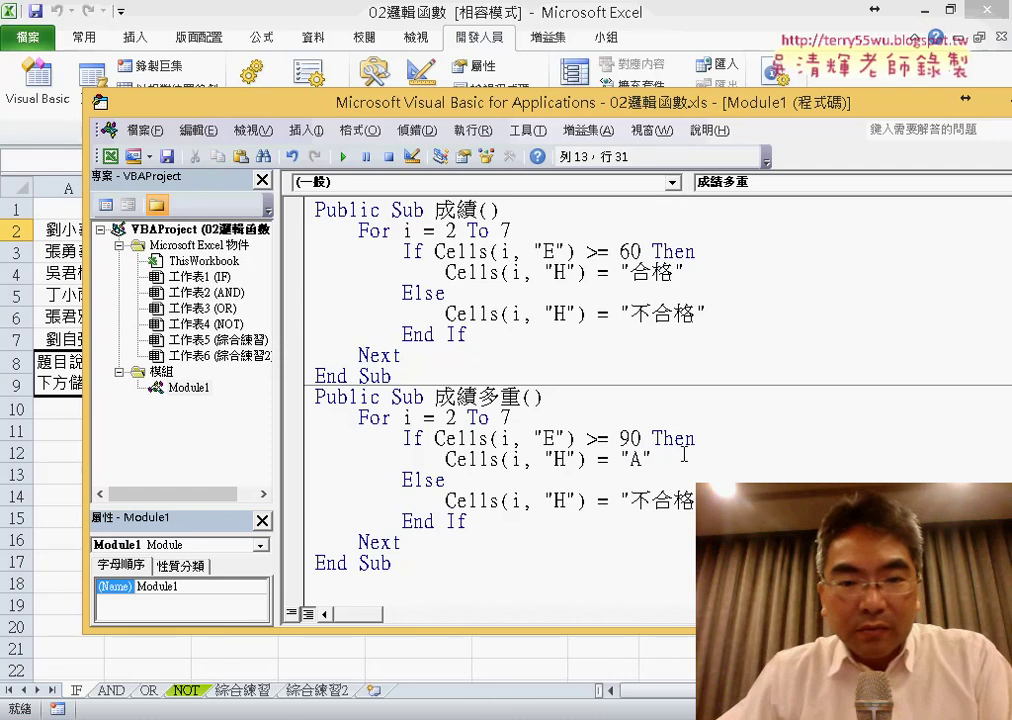
key(Return)
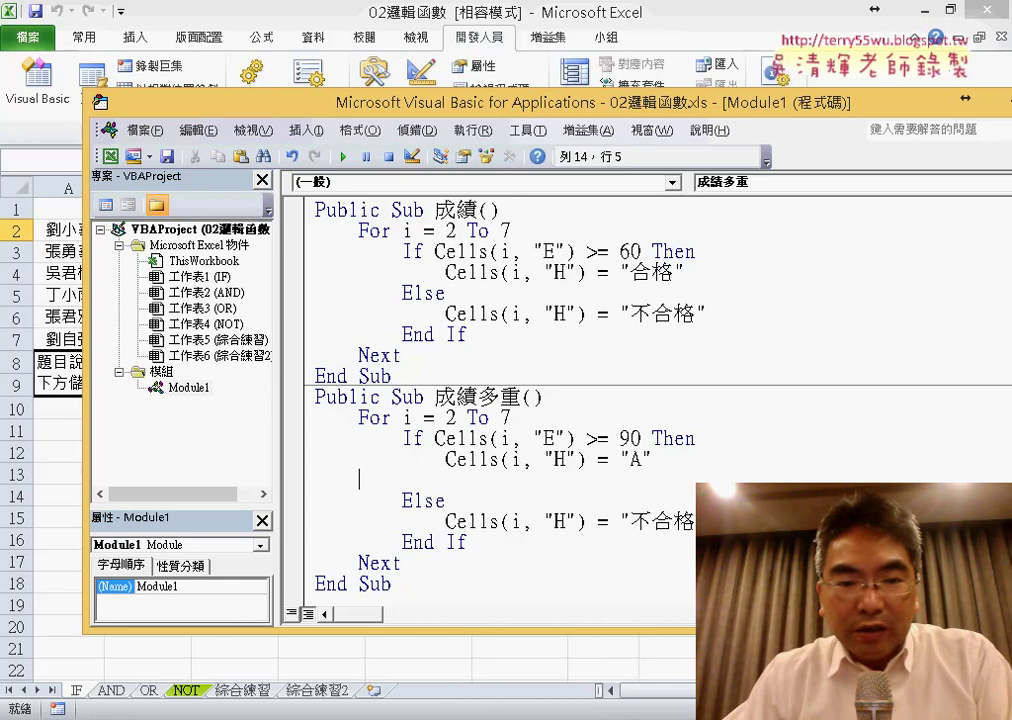
key(Home)
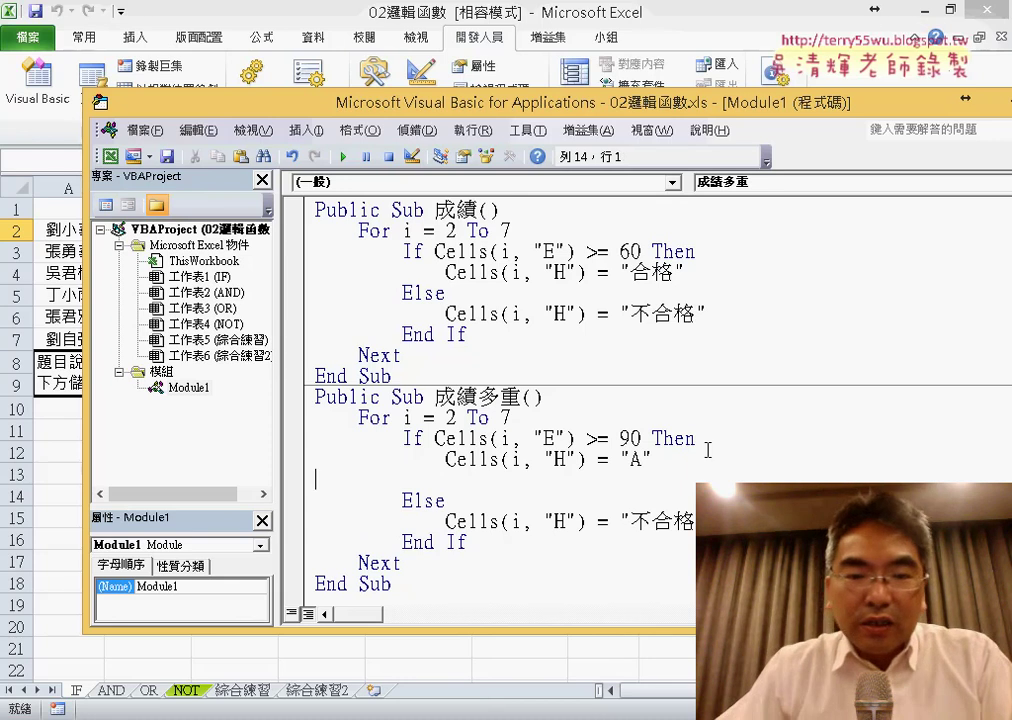
click(623, 438)
key(Delete)
Finish the >= 80 threshold and duplicate the If/"A" lines below the A assignment.
text(8)
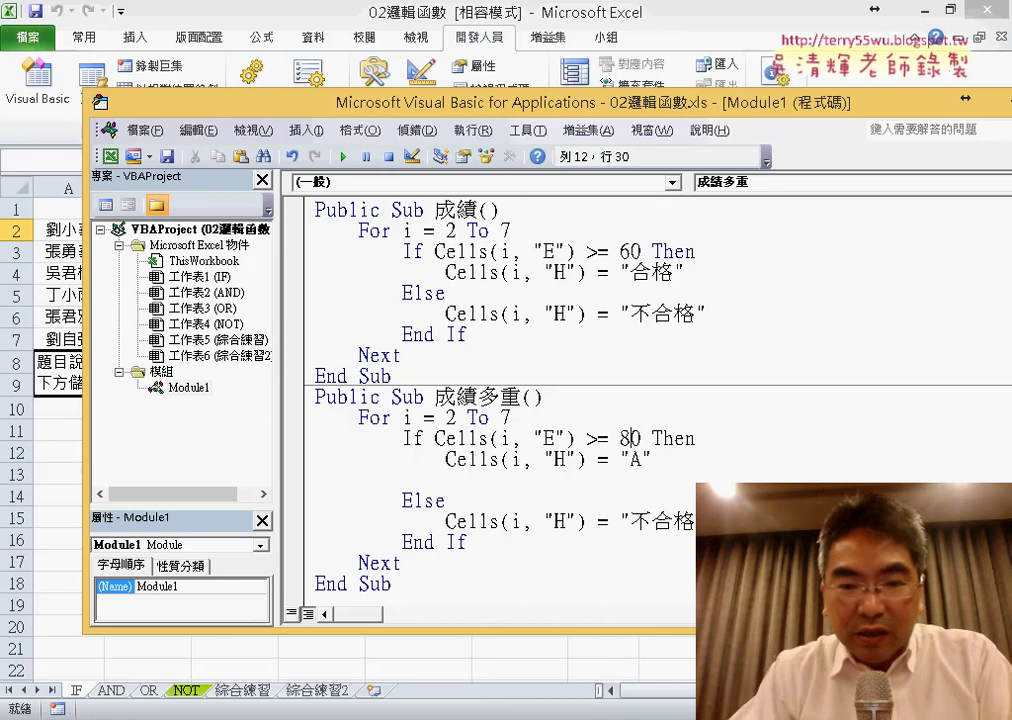
click(632, 458)
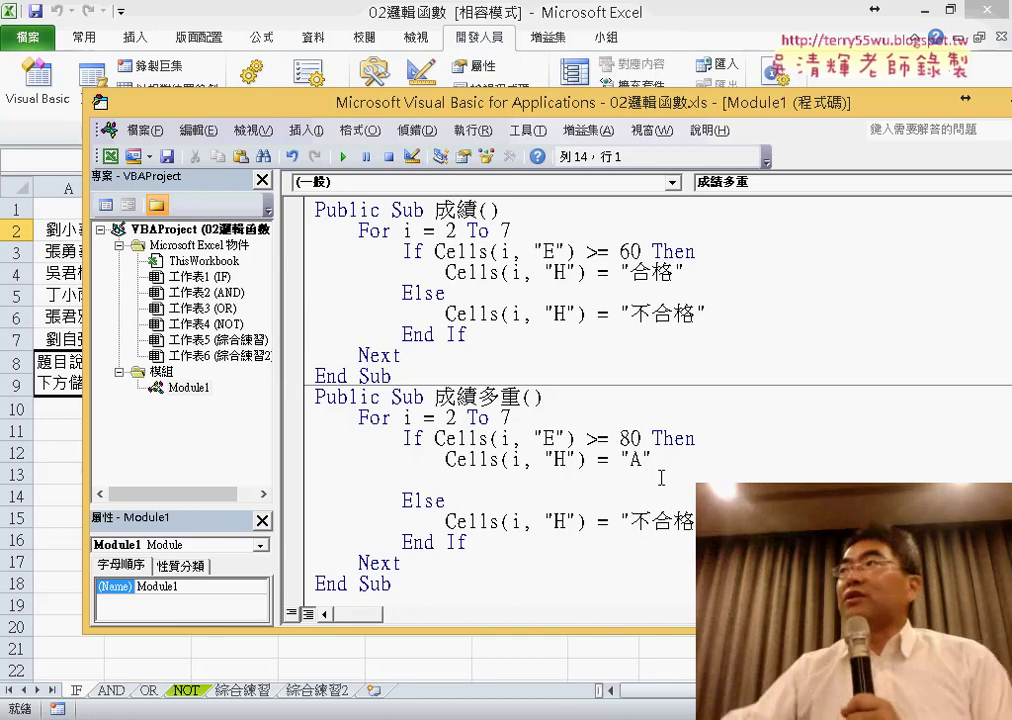
click(310, 463)
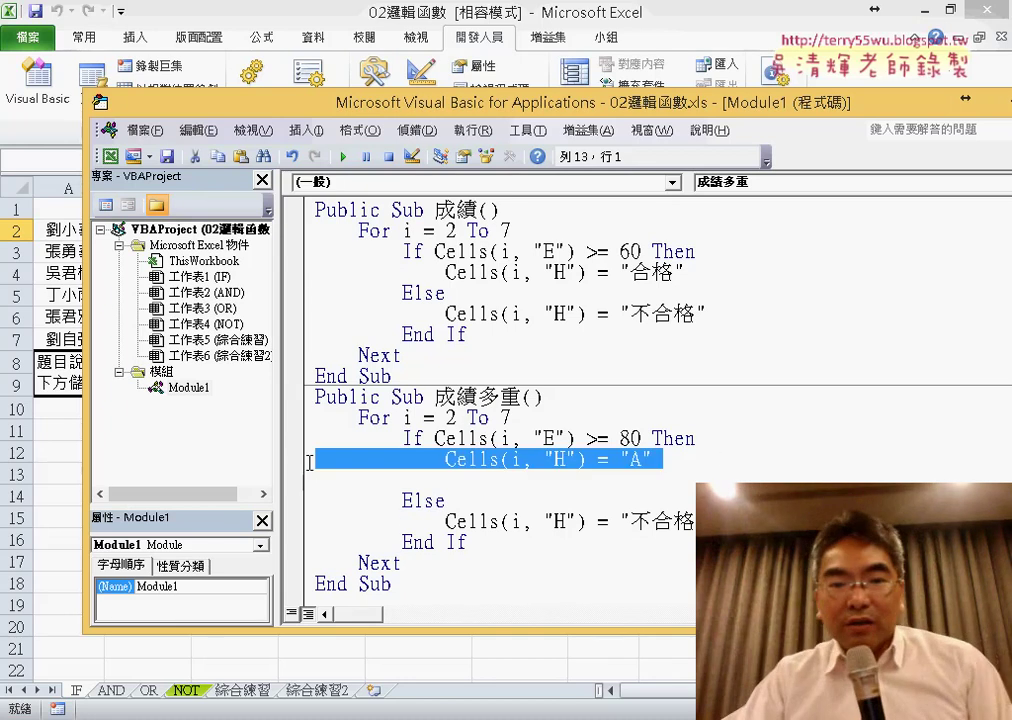
drag(310, 463, 295, 445)
key(ctrl+c)
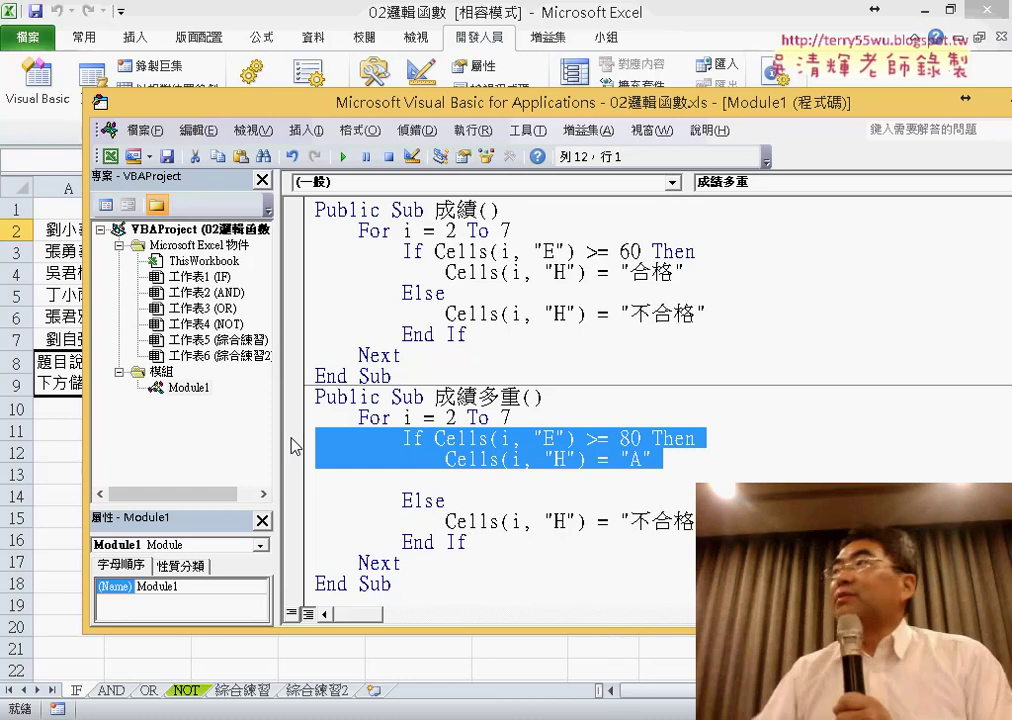
click(332, 479)
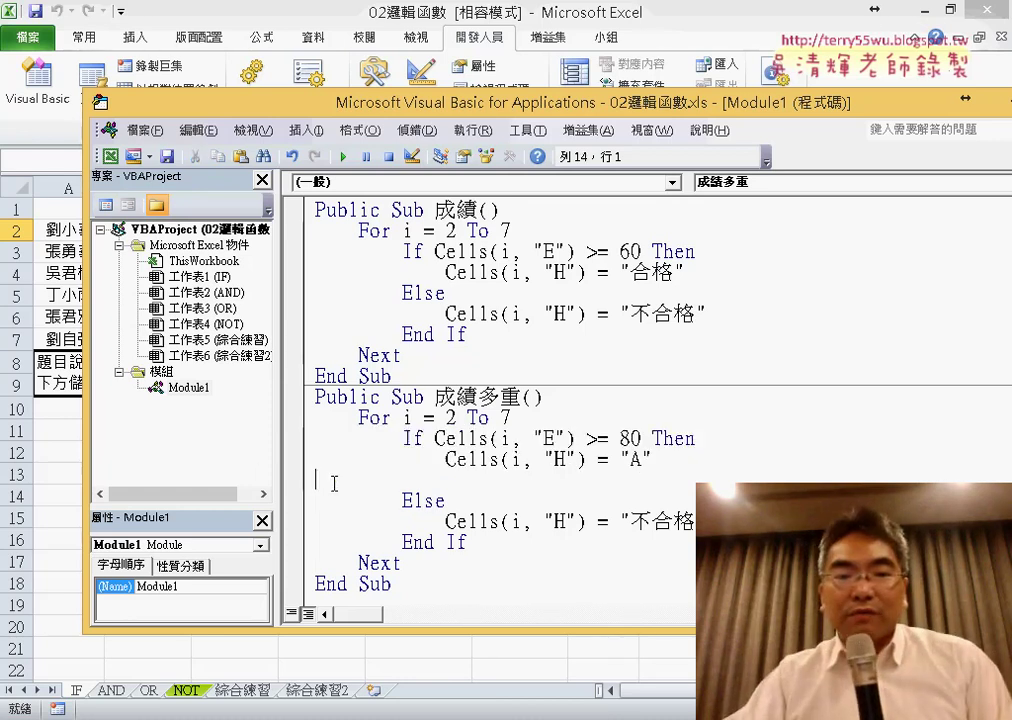
key(ctrl+v)
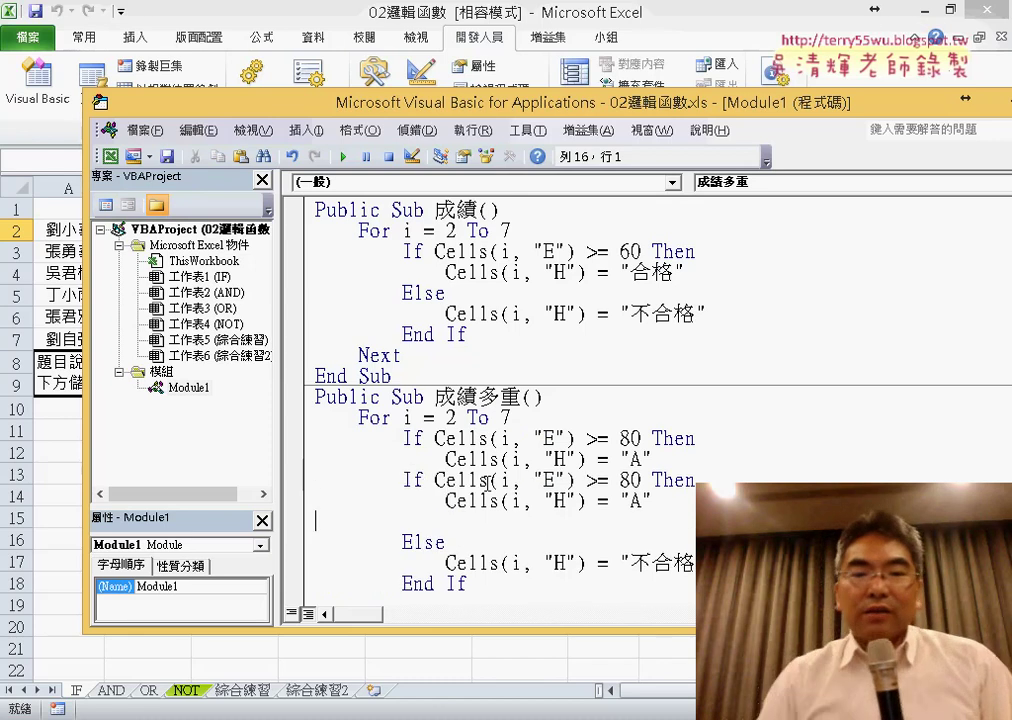
key(BackSpace)
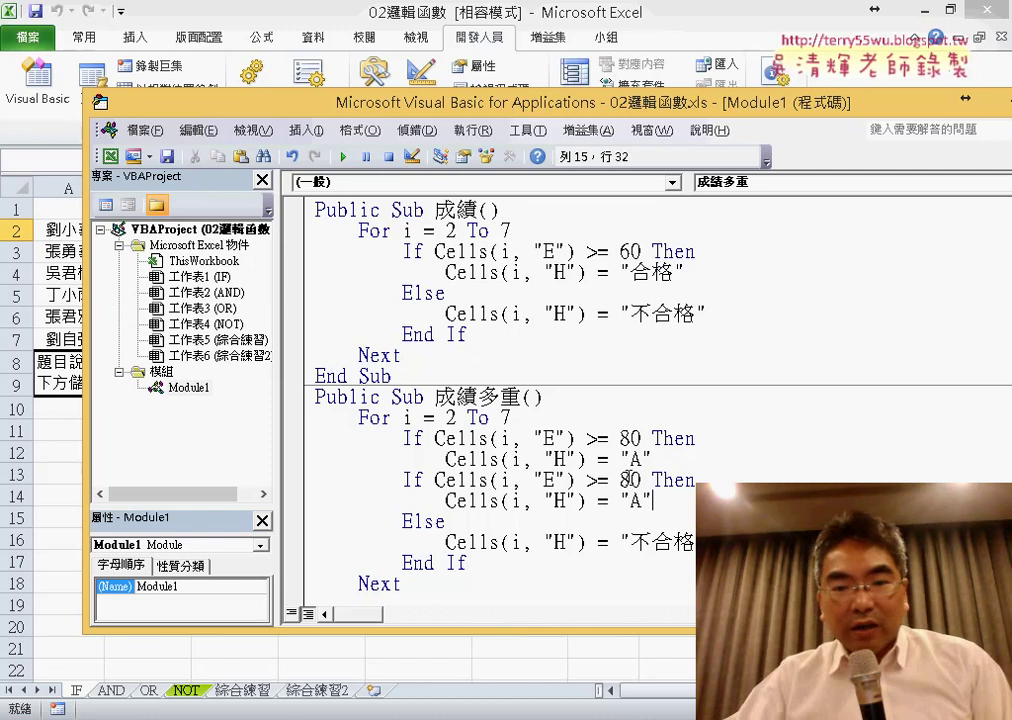
Turn the duplicated lines into an ElseIf >= 70 branch that writes "B".
drag(628, 479, 620, 479)
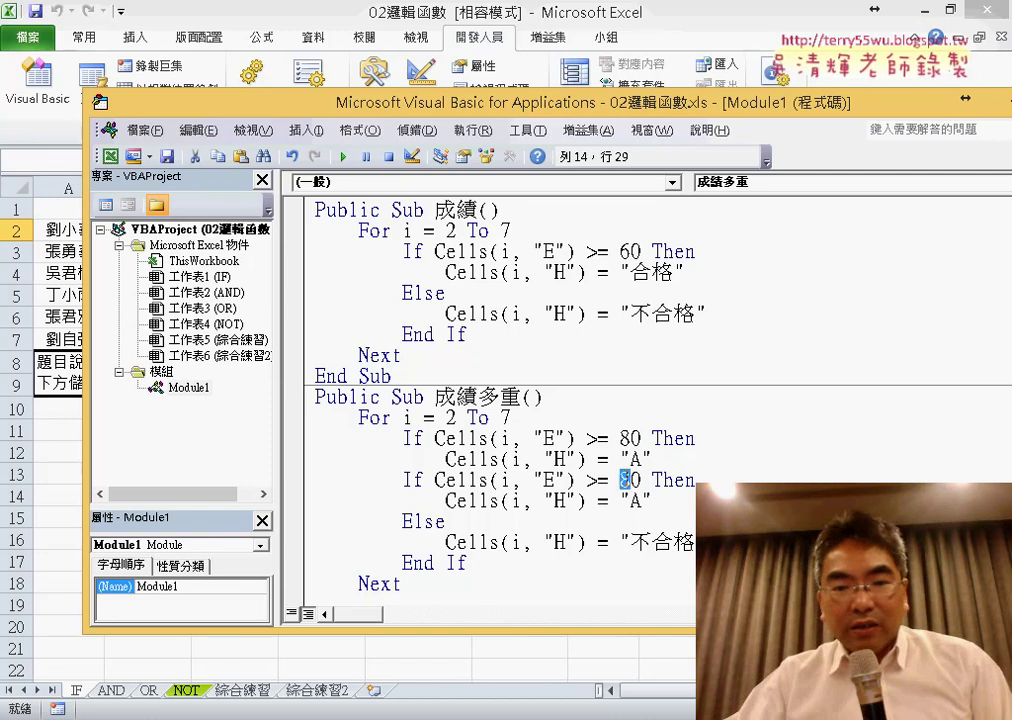
text(7)
double_click(636, 500)
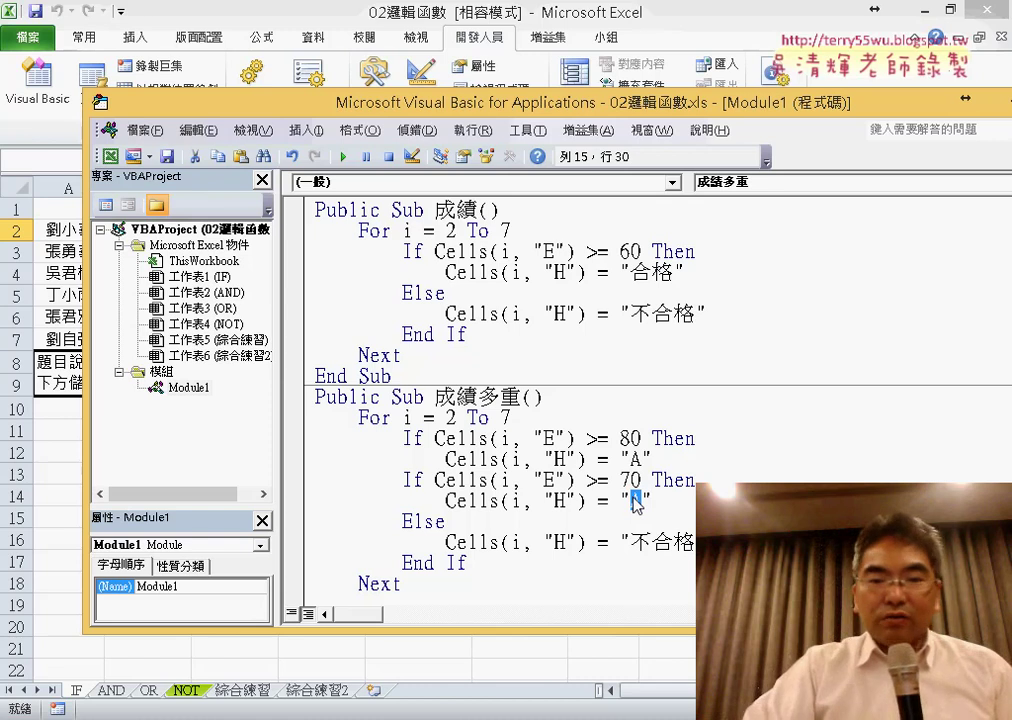
text(B)
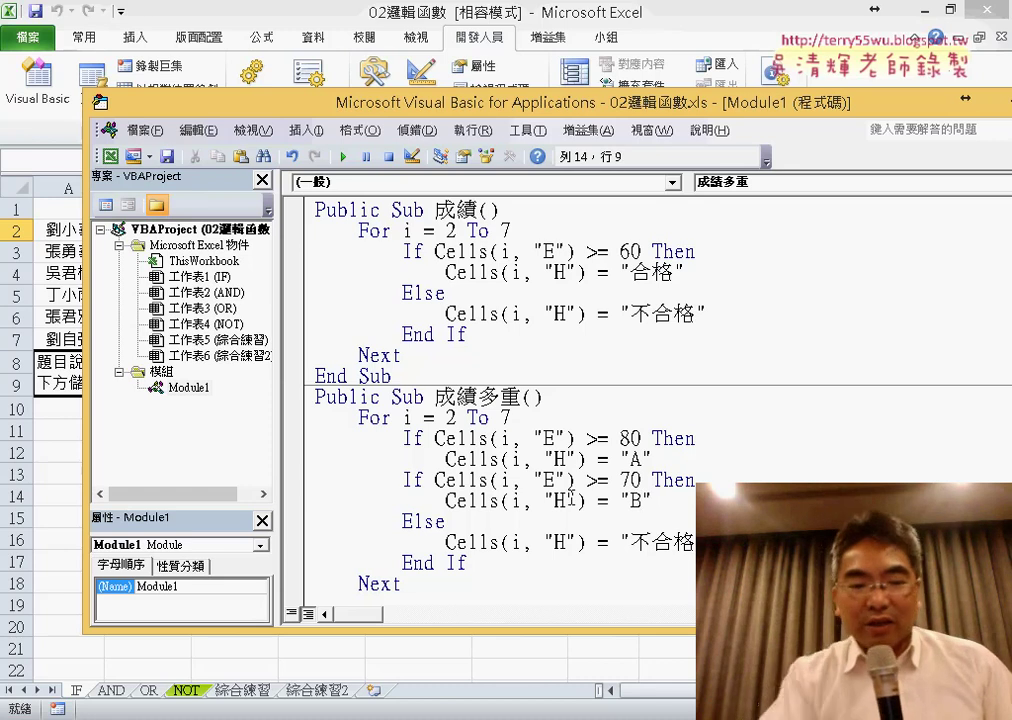
text(else)
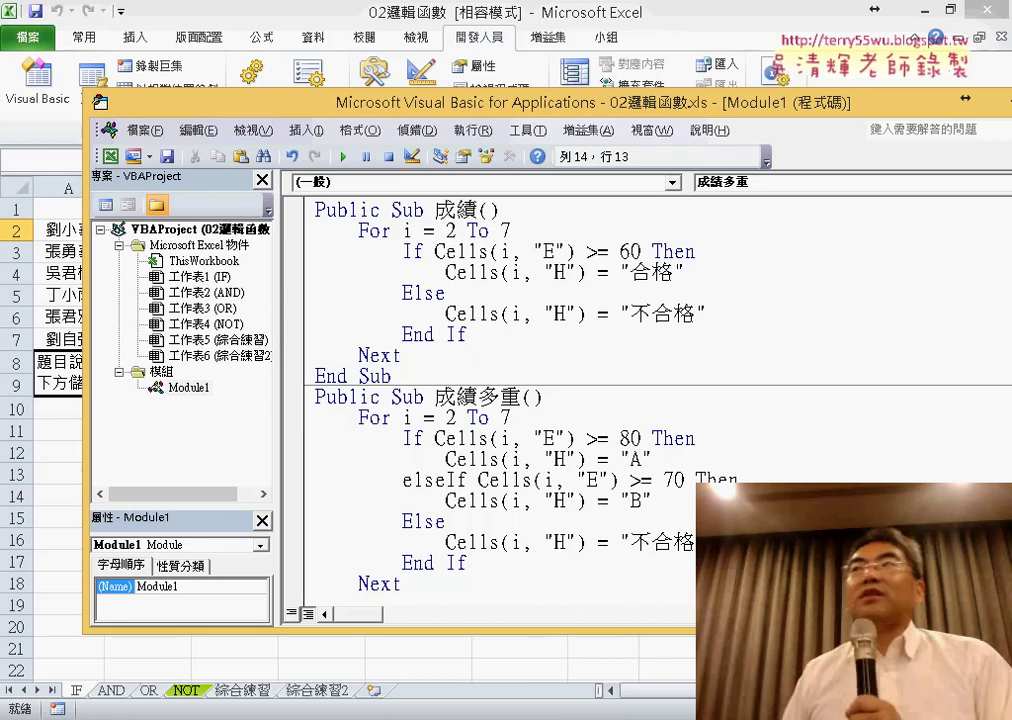
Copy the ElseIf/B branch below itself, changing 70 to 60 and B to "C".
click(453, 563)
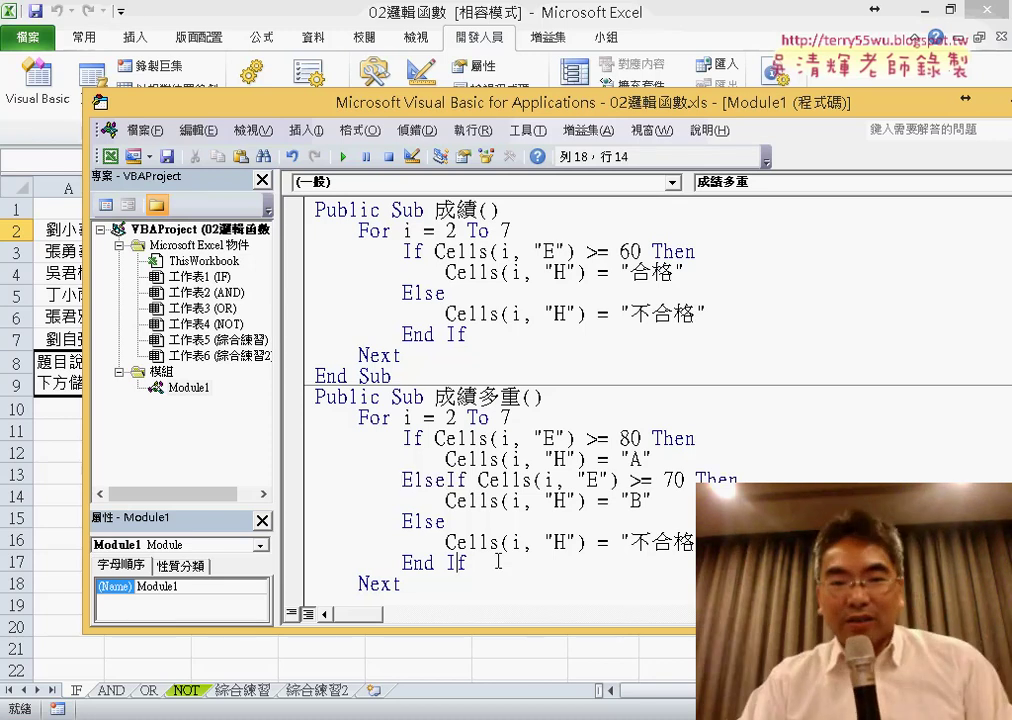
drag(660, 500, 295, 477)
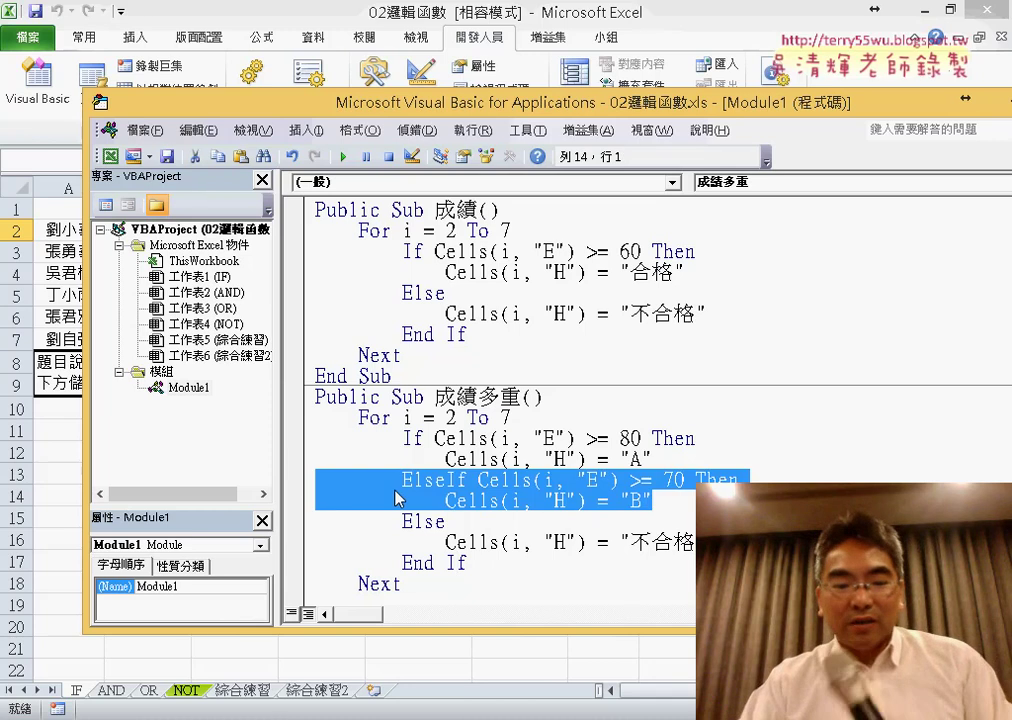
click(681, 507)
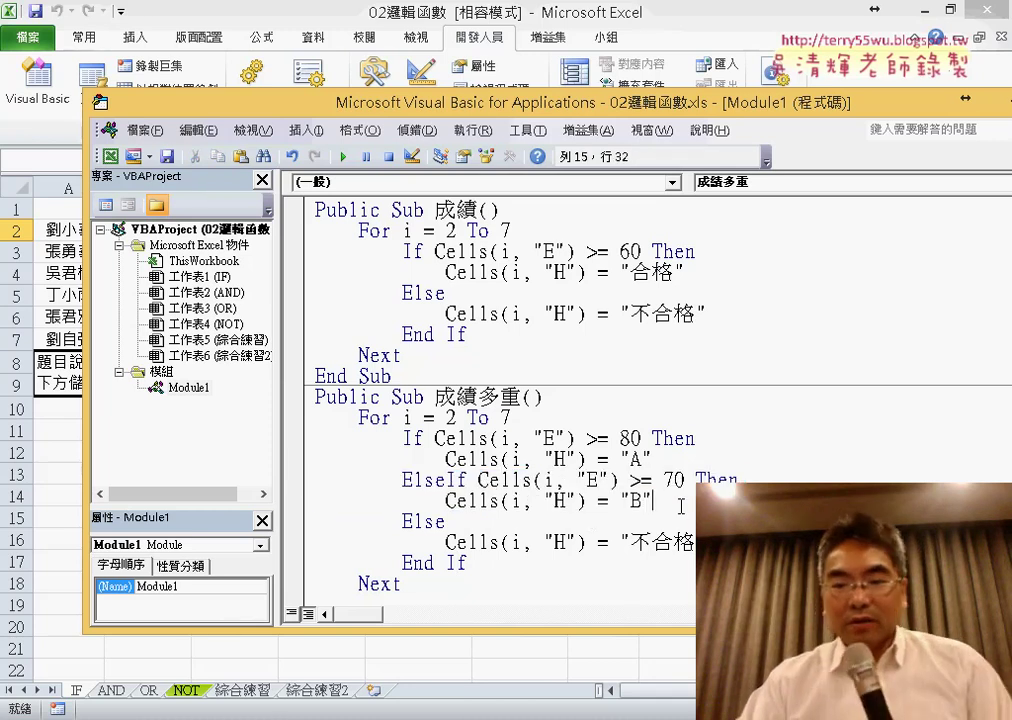
key(Return)
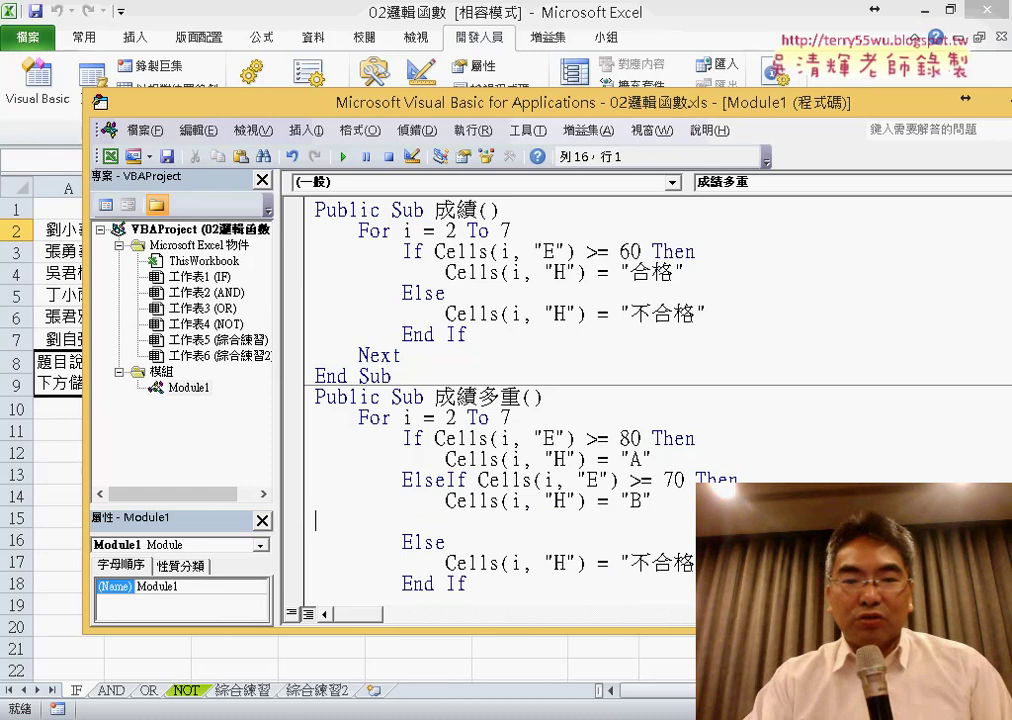
text(ElseIf Cells(i, "E") >= 70 Then             Cells(i, "H") = "B")
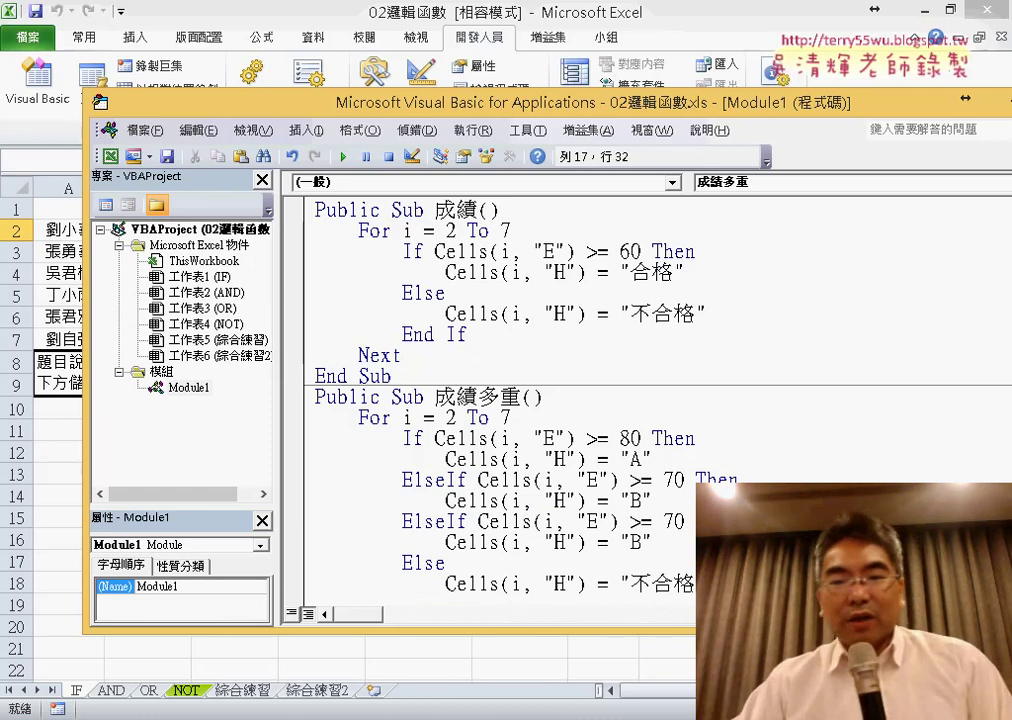
drag(673, 521, 664, 521)
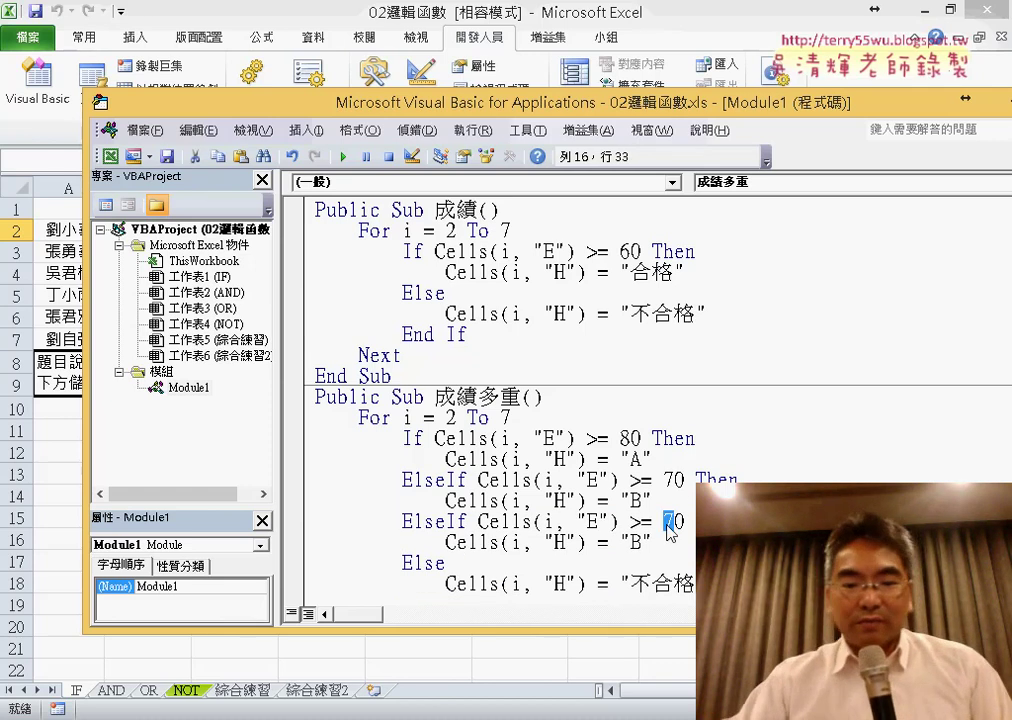
text(6)
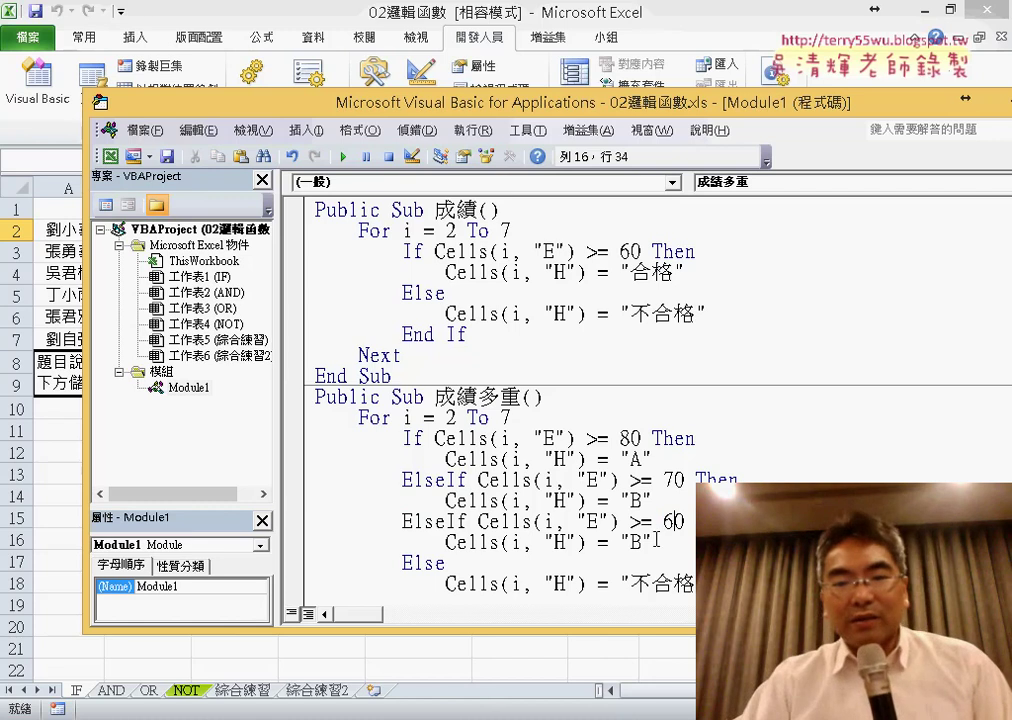
mouse_move(643, 541)
mouse_down()
mouse_move(631, 541)
mouse_move(708, 583)
mouse_up()
text(C)
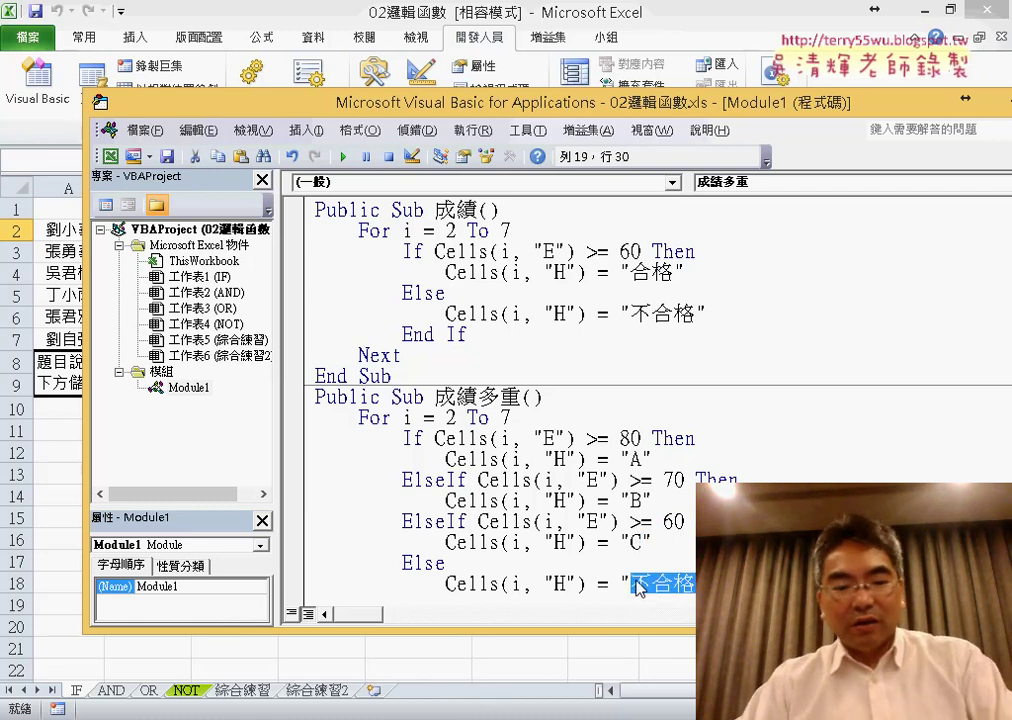
text(D)
Replace 不合格 in the Else branch with "D" and add Then to the >= 60 ElseIf line.
click(595, 558)
scroll(597, 560, down, 2)
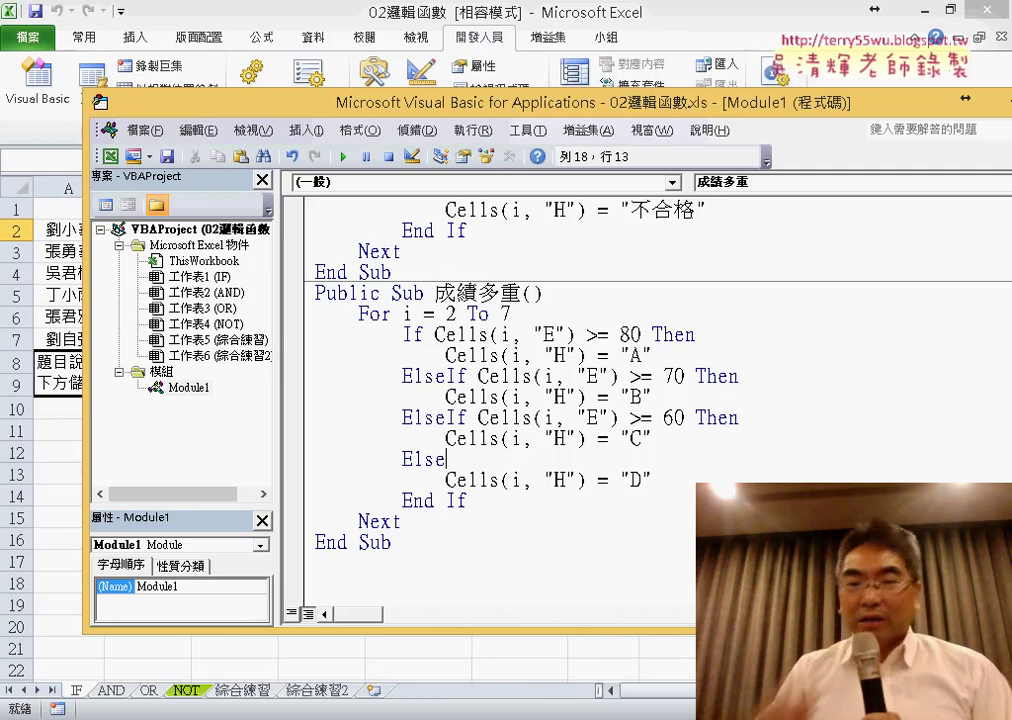
Run 成績多重 and select the resulting grades A, C, D, B, D, D in H2:H7.
click(353, 563)
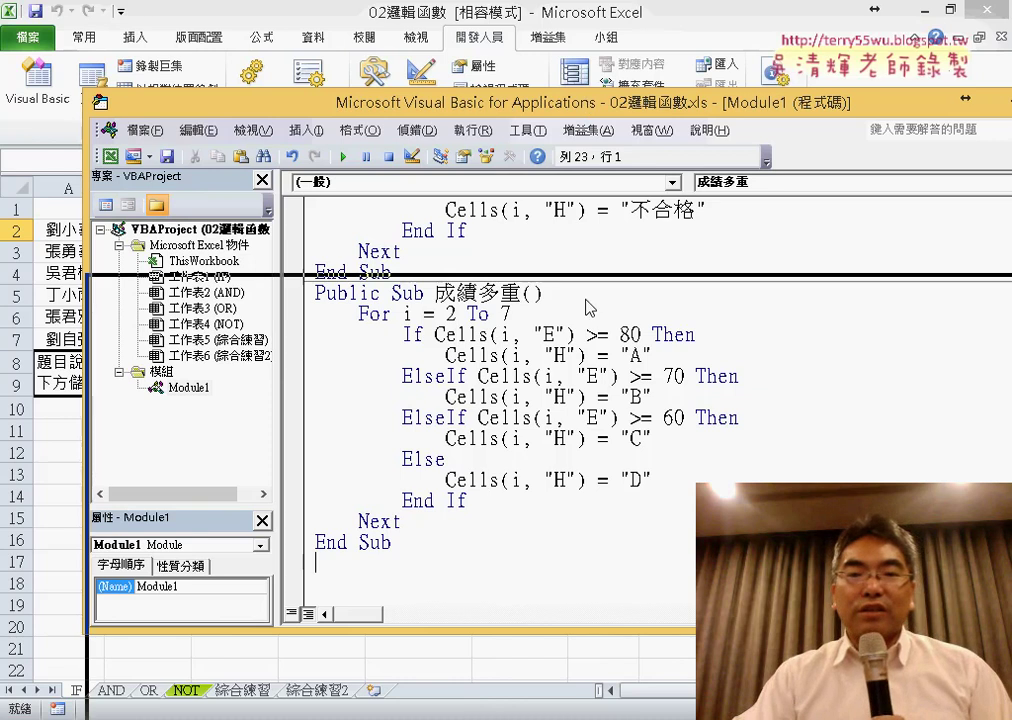
drag(585, 103, 590, 338)
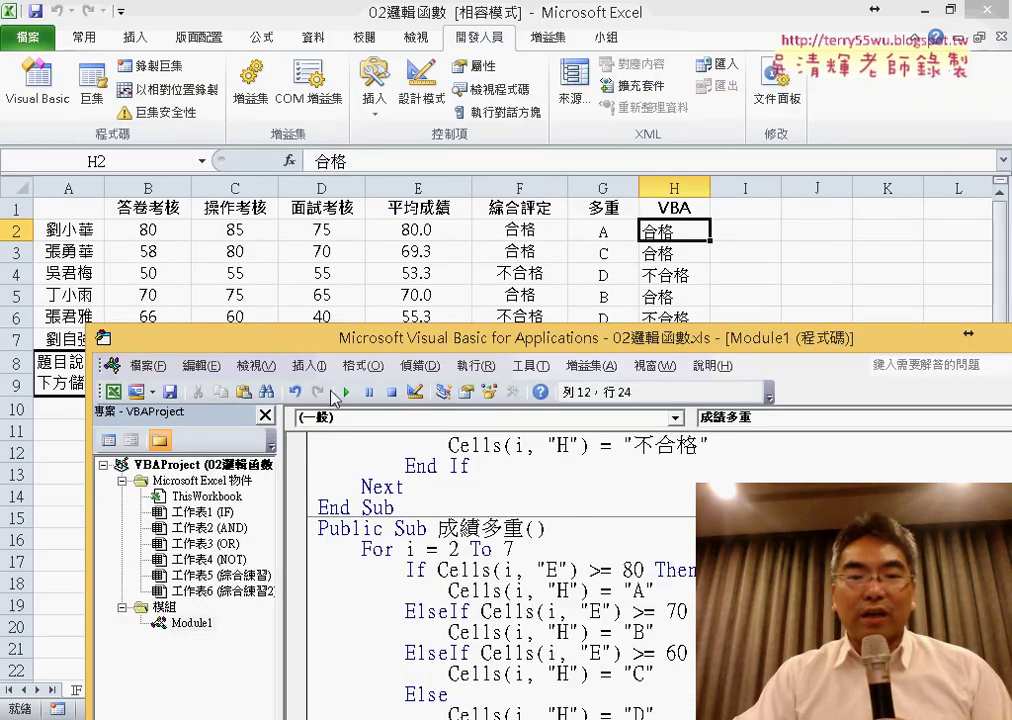
click(346, 392)
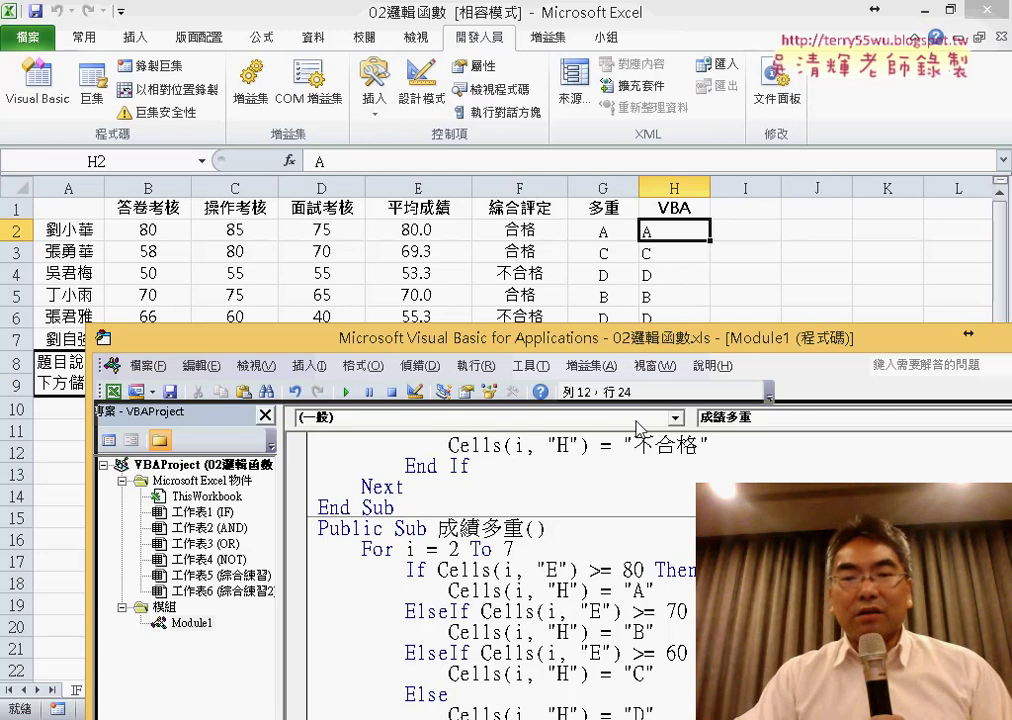
drag(636, 338, 645, 415)
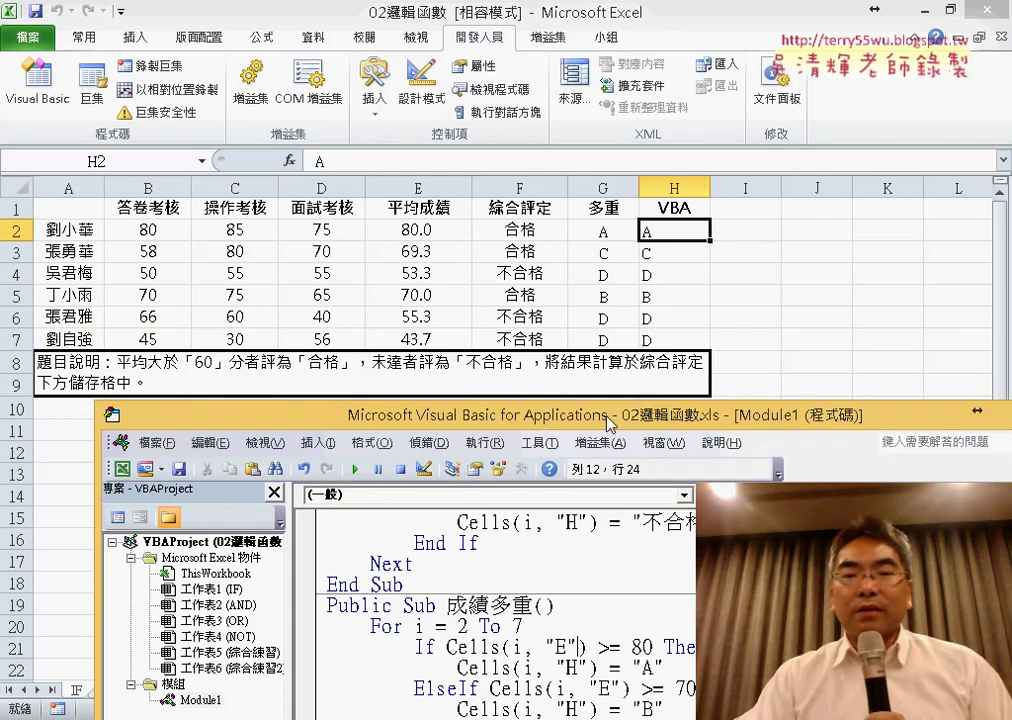
mouse_move(610, 425)
mouse_down()
mouse_move(557, 152)
mouse_move(558, 347)
mouse_up()
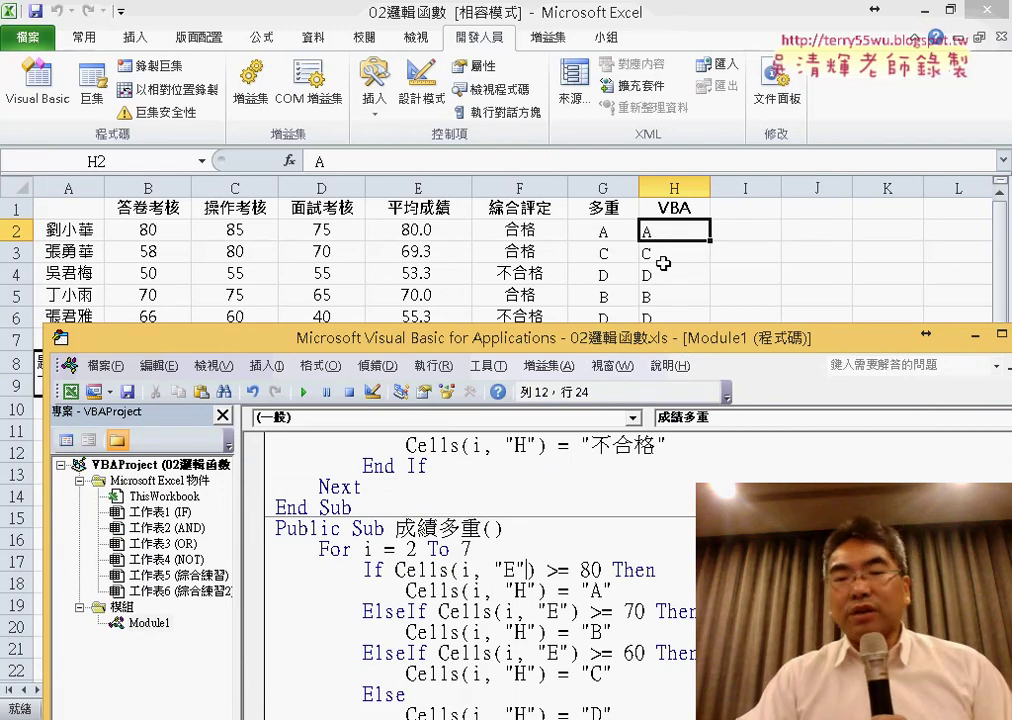
drag(673, 231, 670, 336)
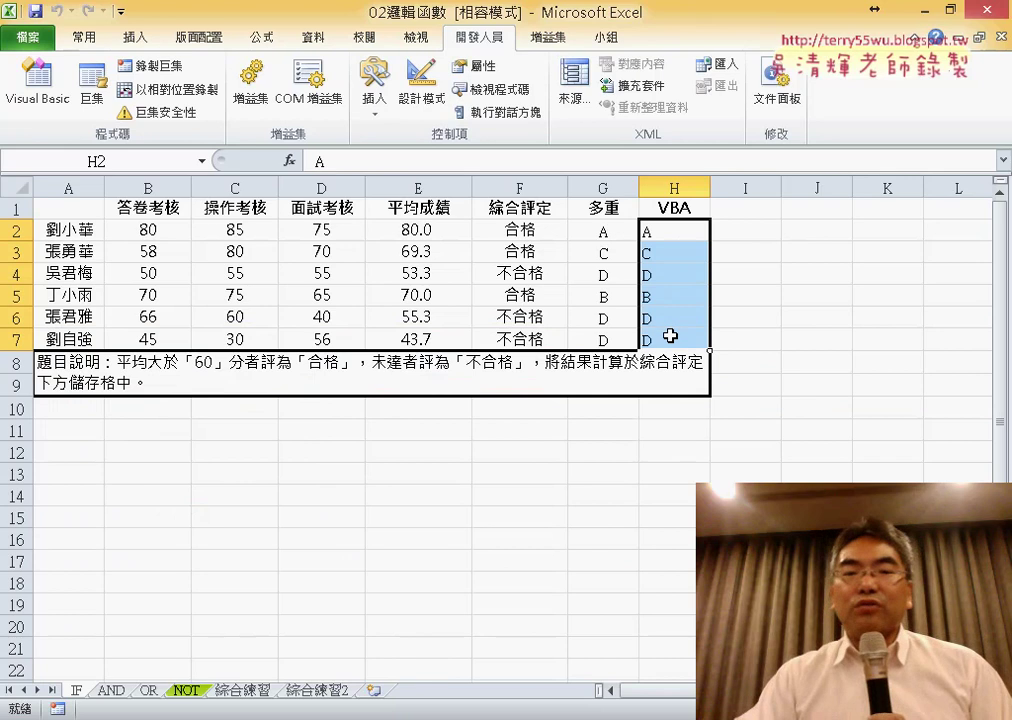
click(88, 38)
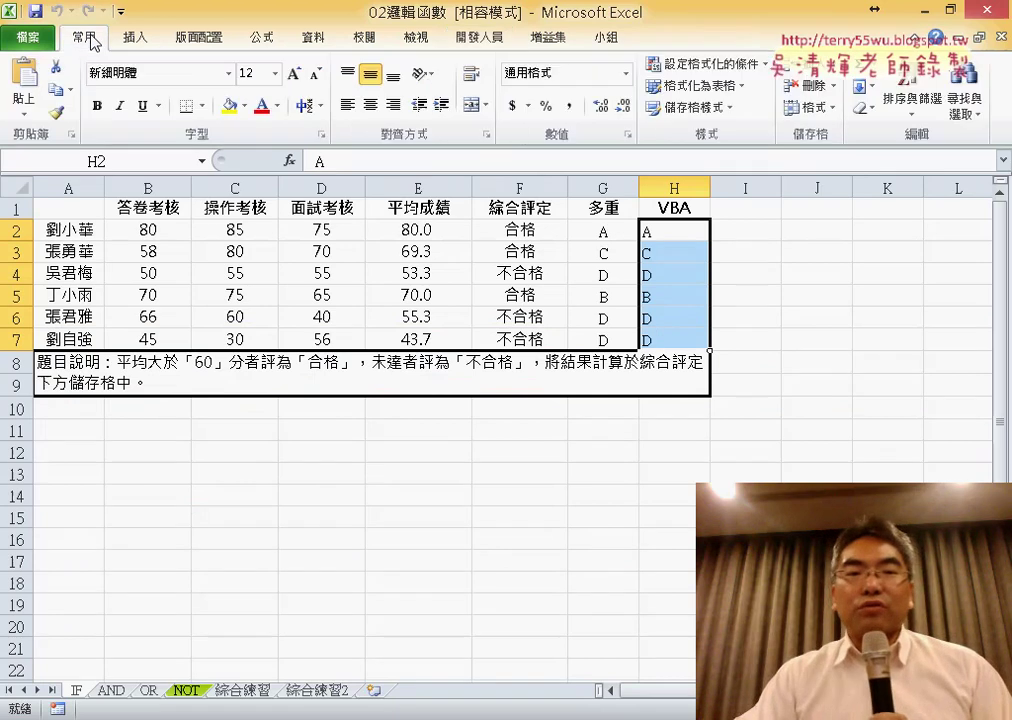
click(372, 112)
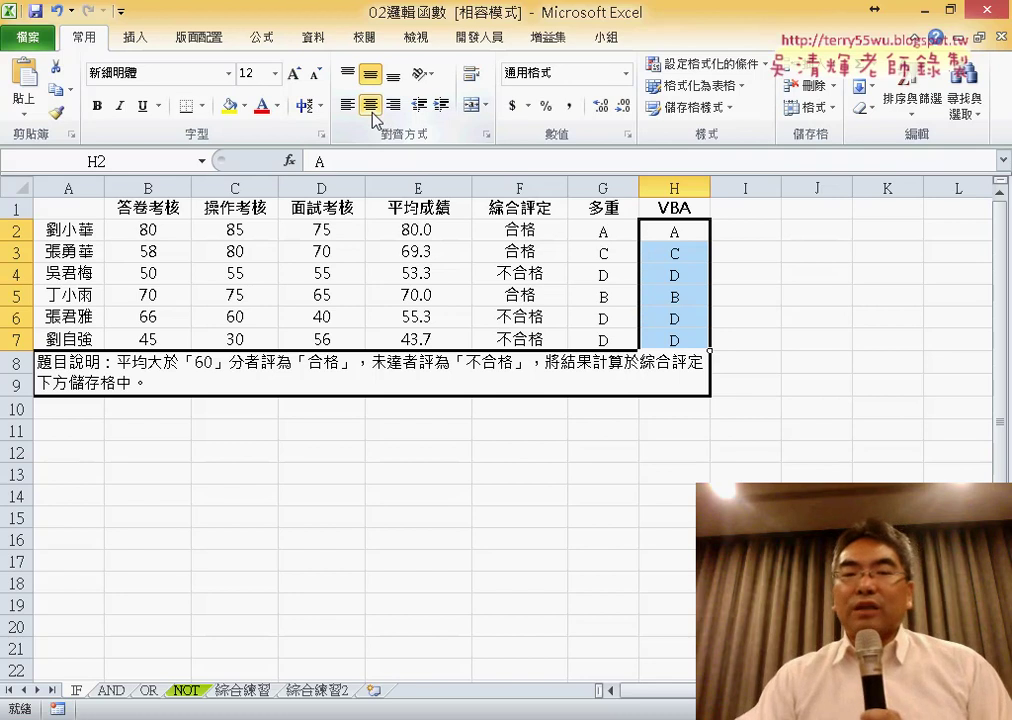
click(348, 106)
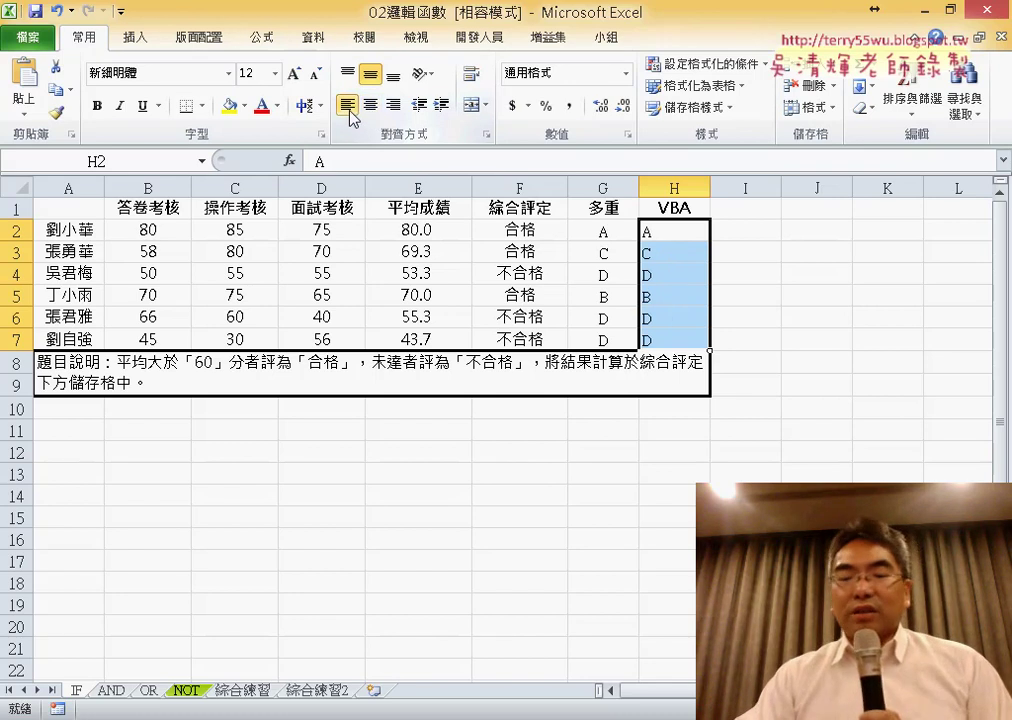
mouse_move(285, 712)
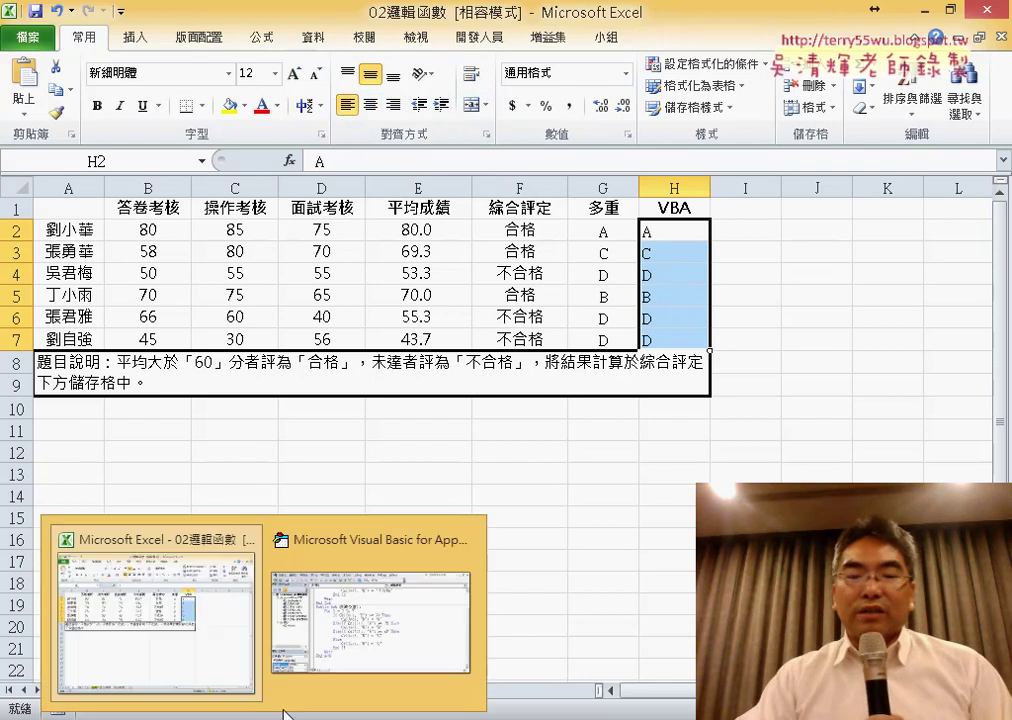
click(363, 620)
Insert a new line after Next and type range("G2:G7"). to begin the statement.
drag(516, 338, 564, 93)
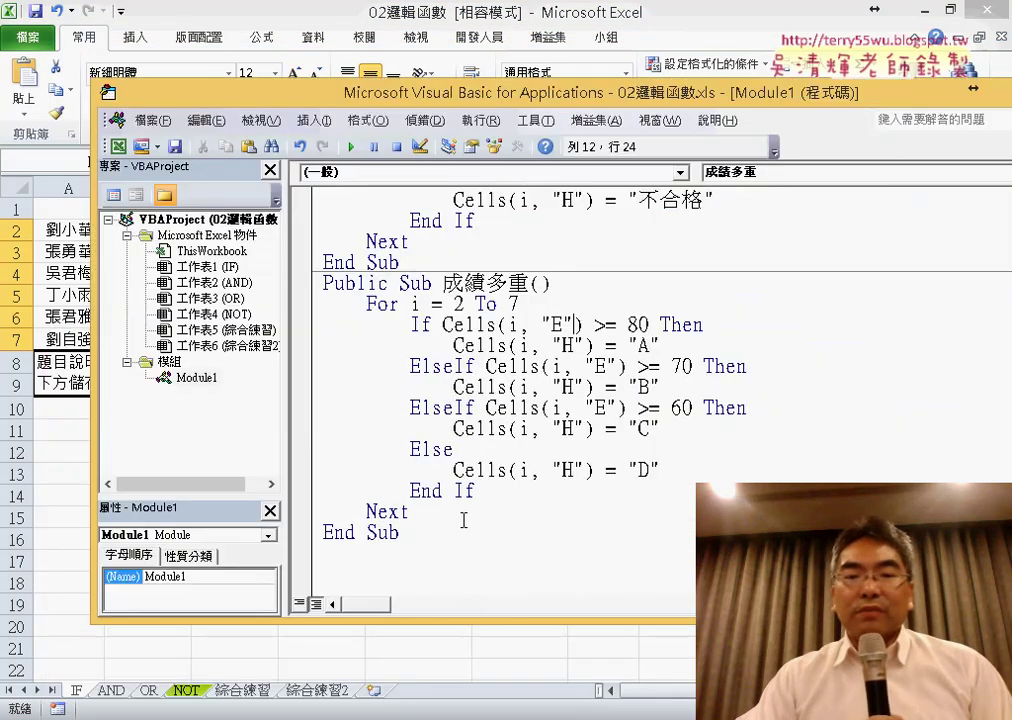
click(460, 512)
key(Return)
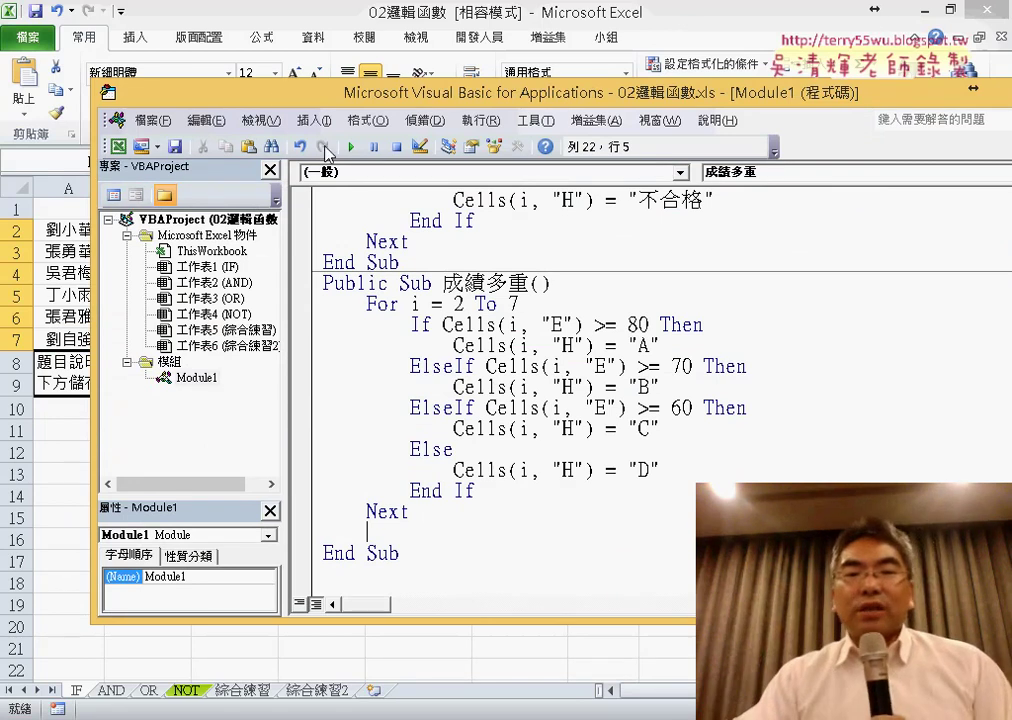
mouse_move(280, 100)
mouse_down()
mouse_move(948, 97)
mouse_move(910, 97)
mouse_up()
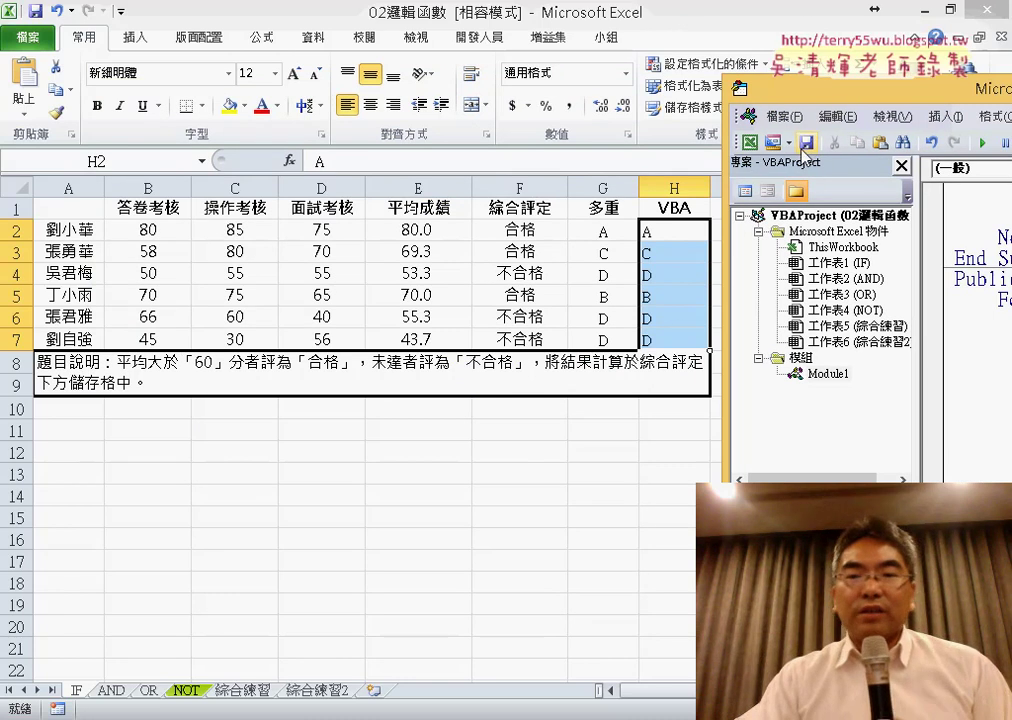
drag(810, 88, 116, 88)
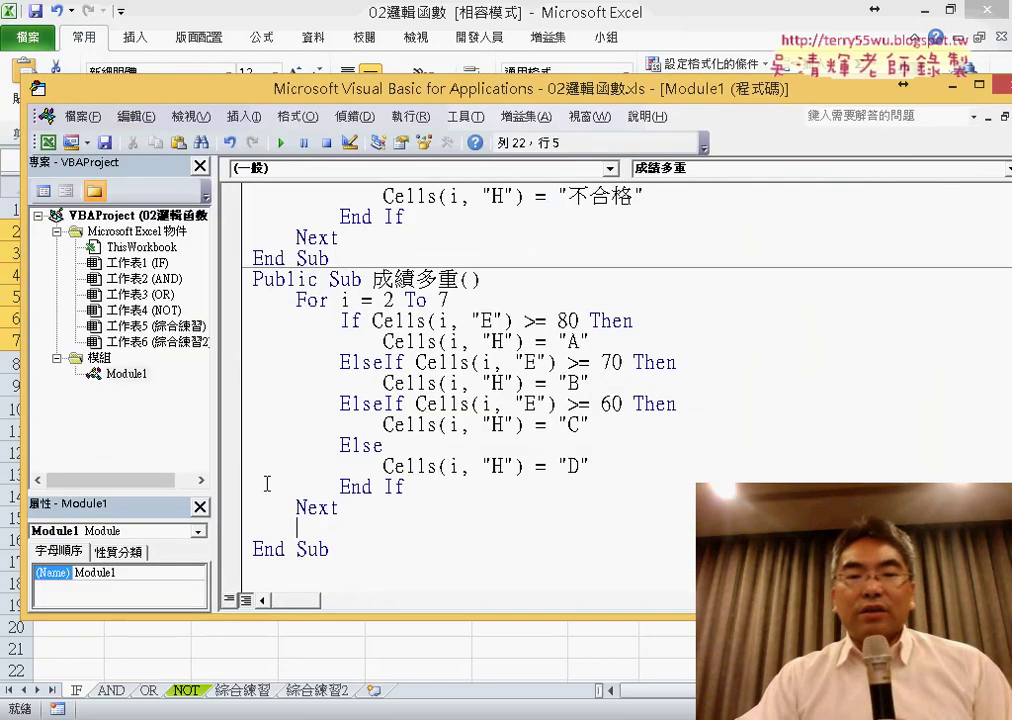
text(r)
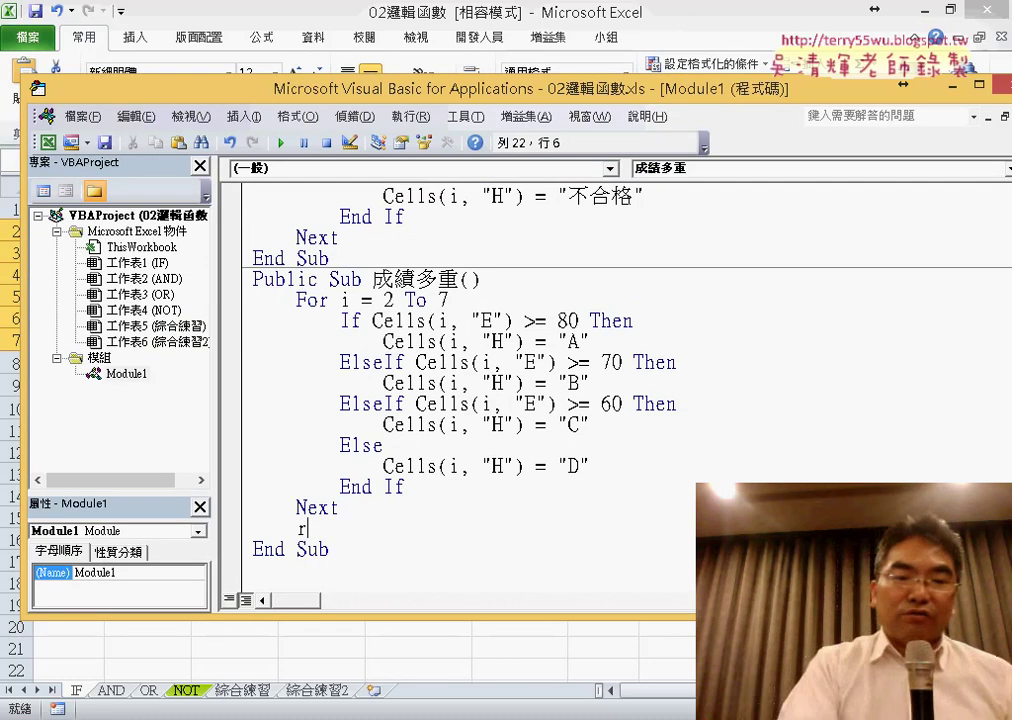
text(ang)
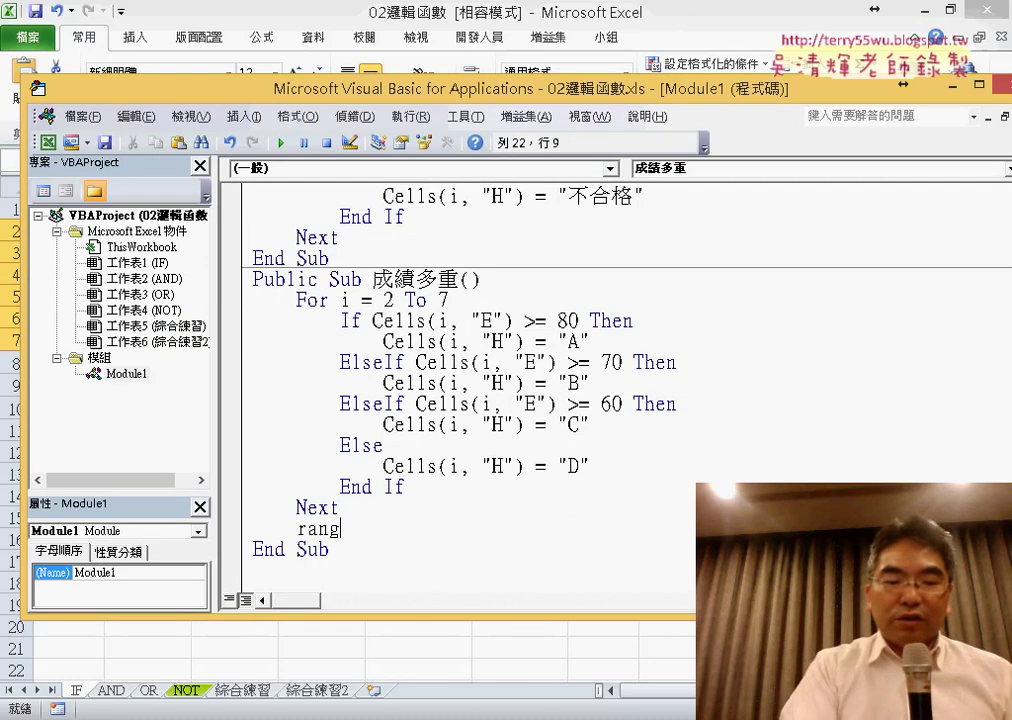
text(e("G)
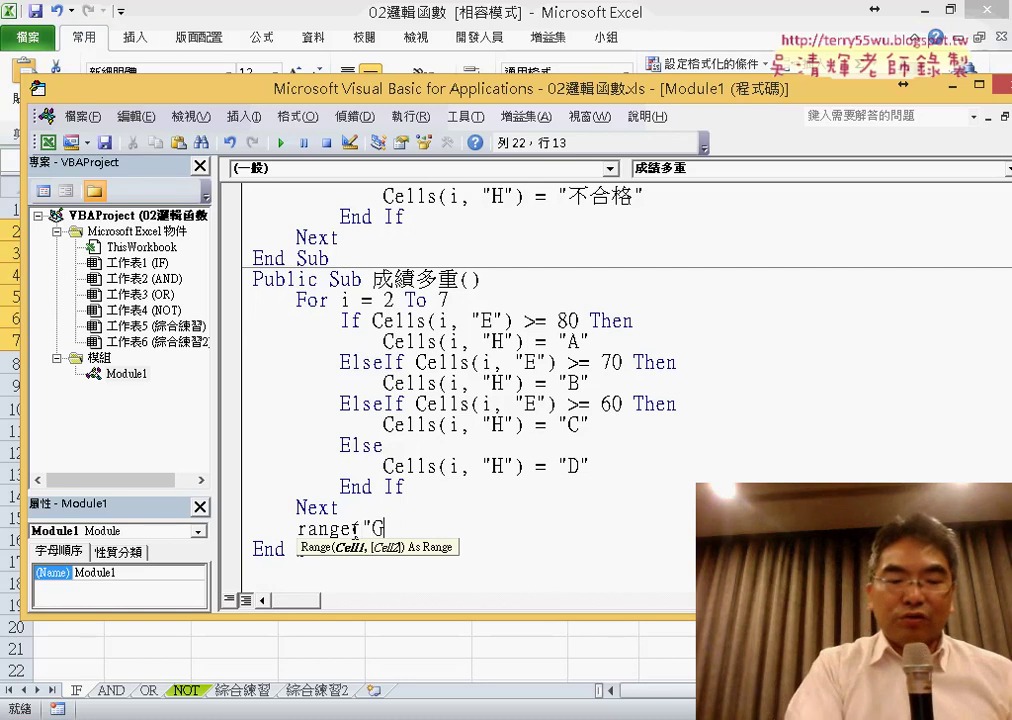
text(2:G7)
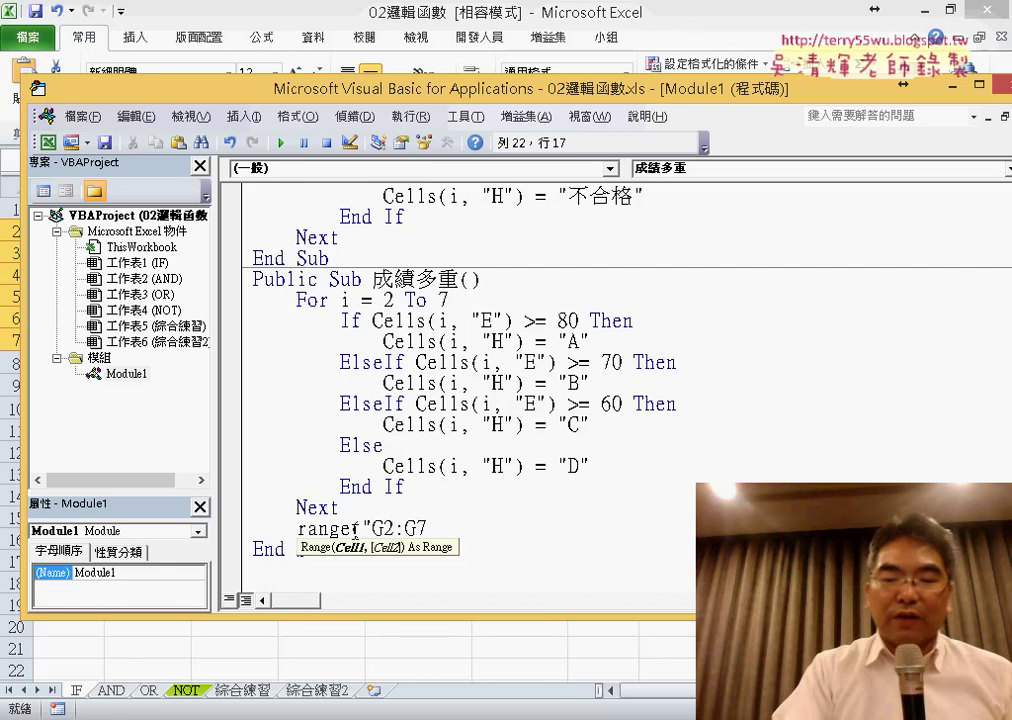
text("))
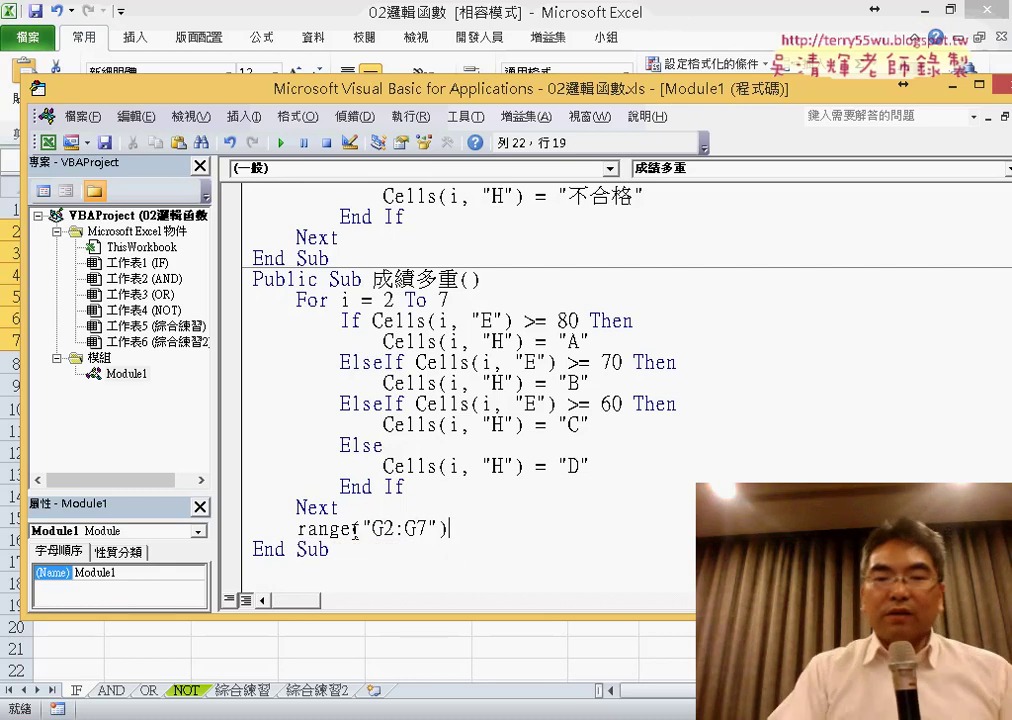
text(.)
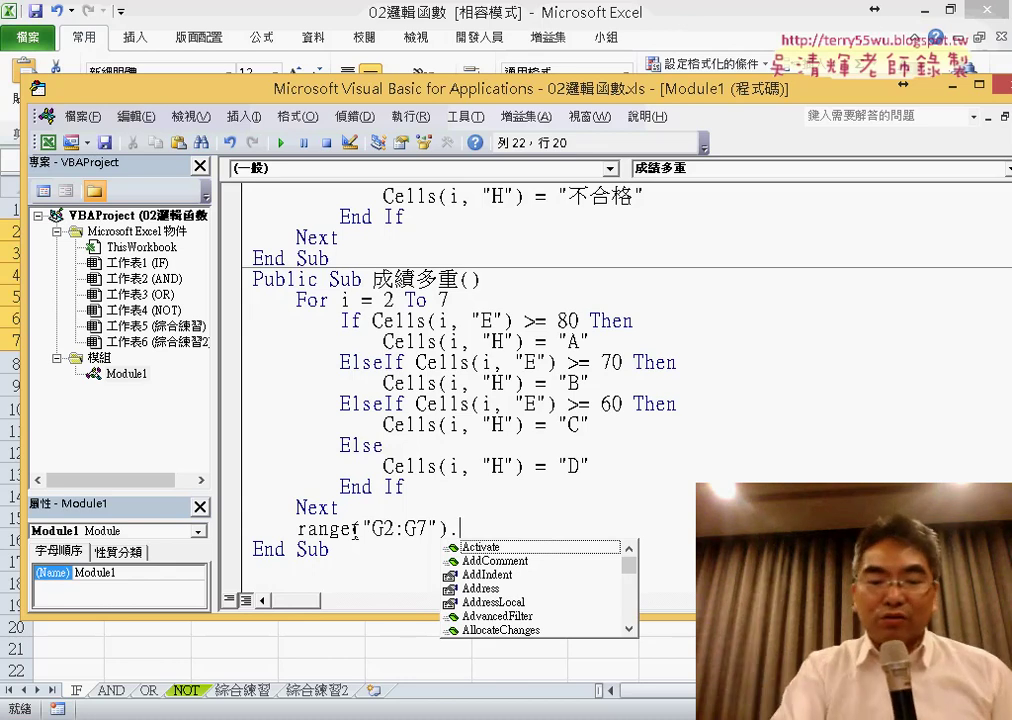
Complete the line as Range("G2:G7").HorizontalAlignment = and select it.
text(h)
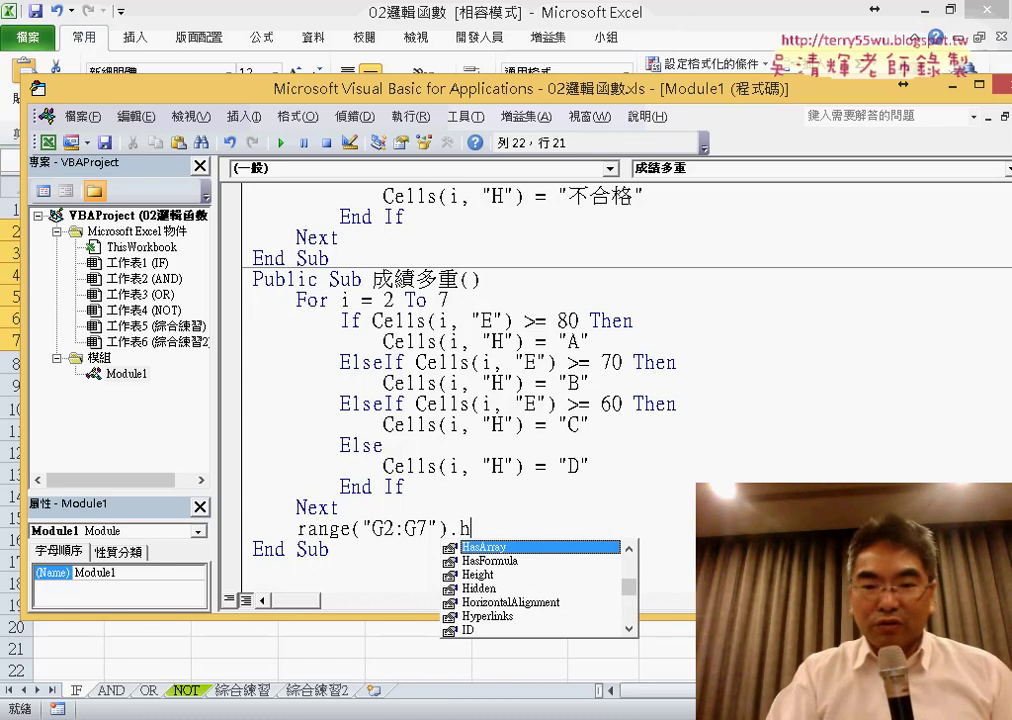
click(540, 561)
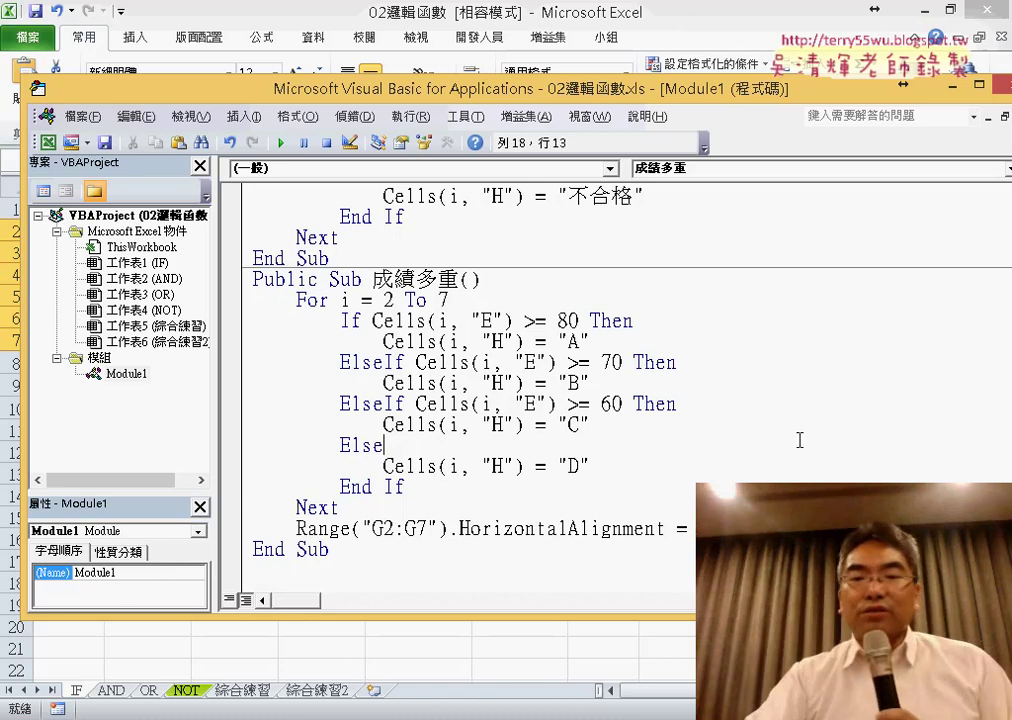
drag(742, 528, 296, 528)
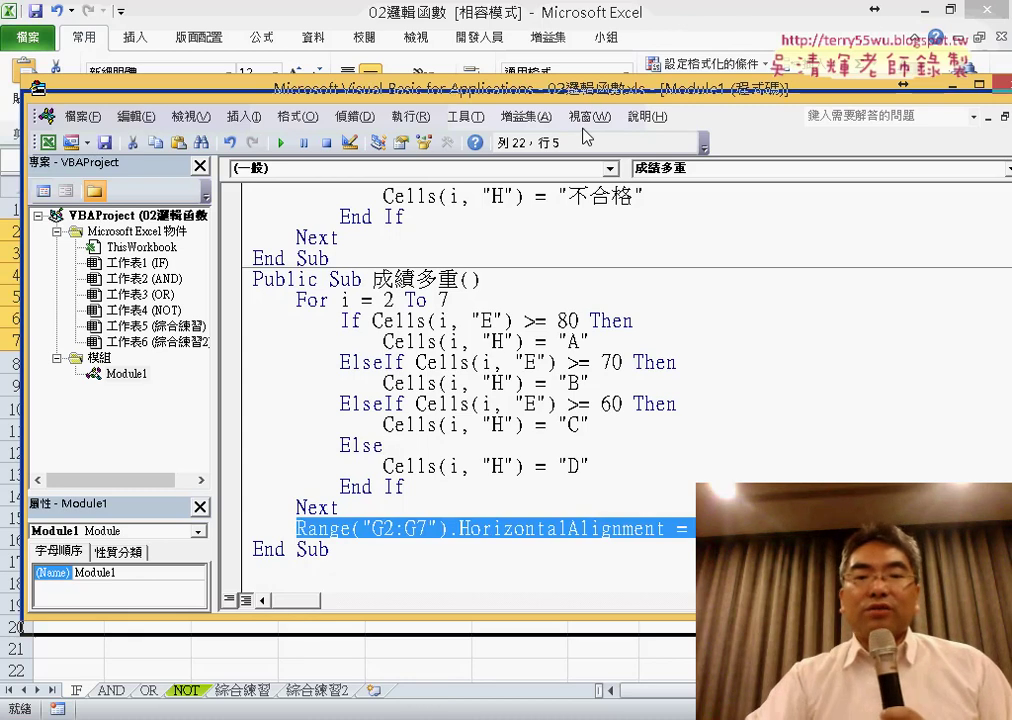
Check the grade sheet, then change the alignment line's range from G2:G7 to H2:H7.
drag(586, 100, 570, 425)
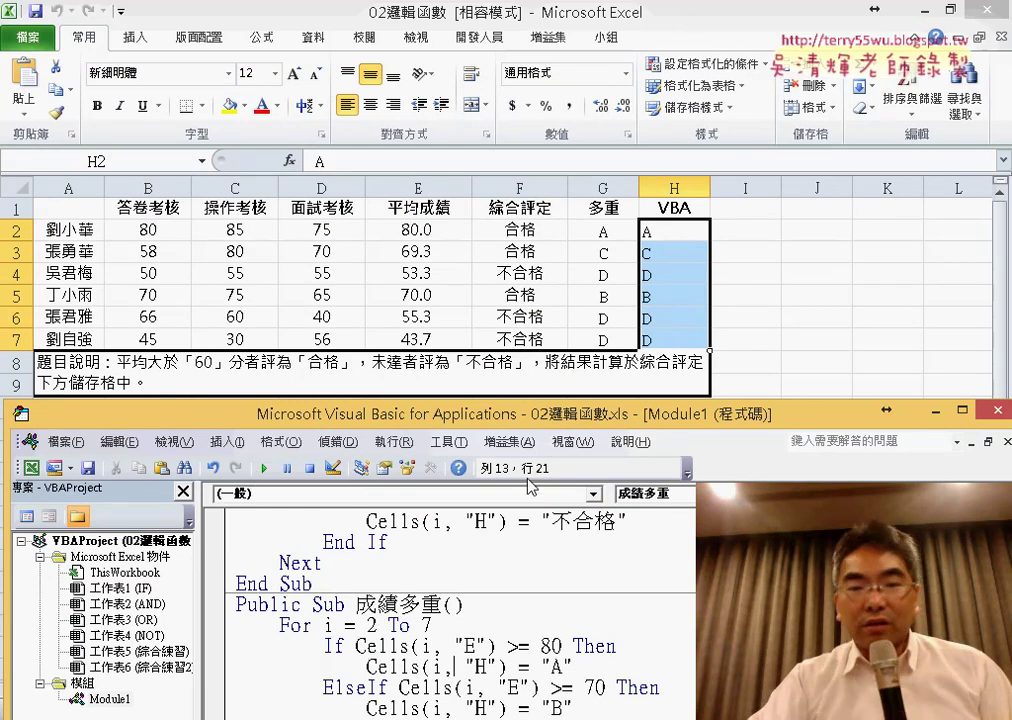
drag(531, 422, 560, 175)
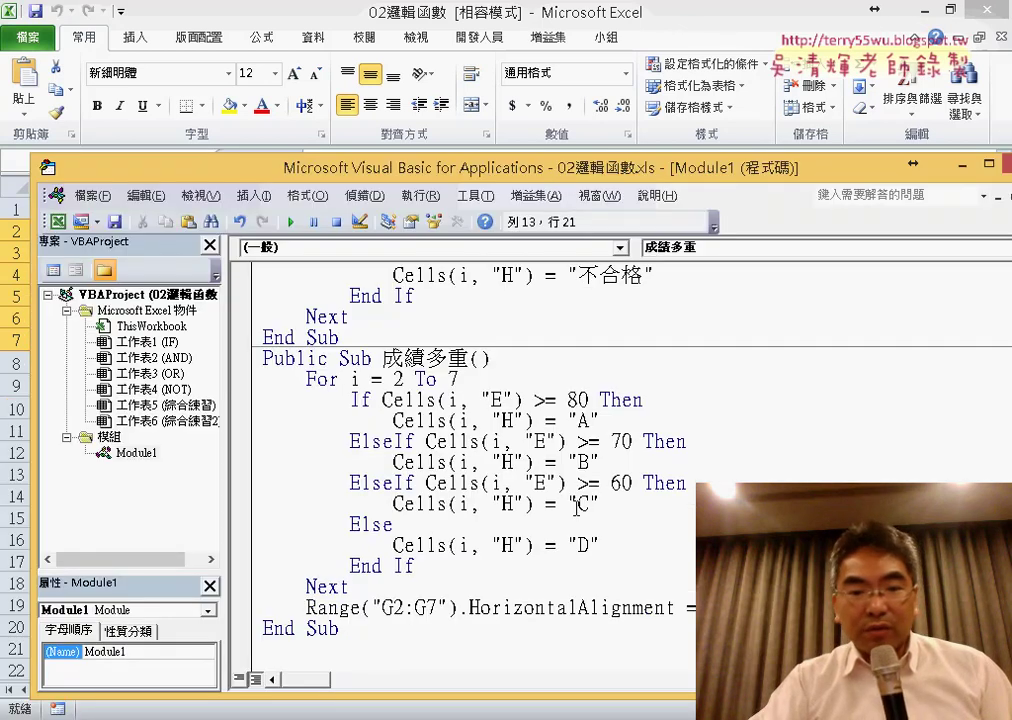
mouse_move(612, 177)
mouse_down()
mouse_move(628, 497)
mouse_move(660, 93)
mouse_up()
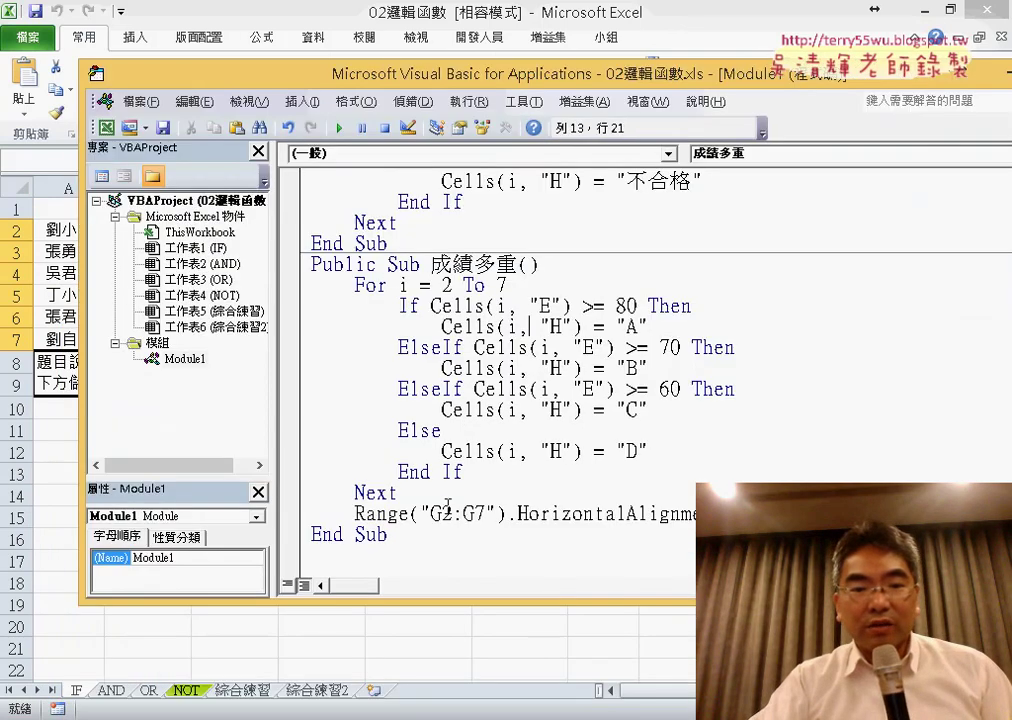
click(434, 513)
text(H)
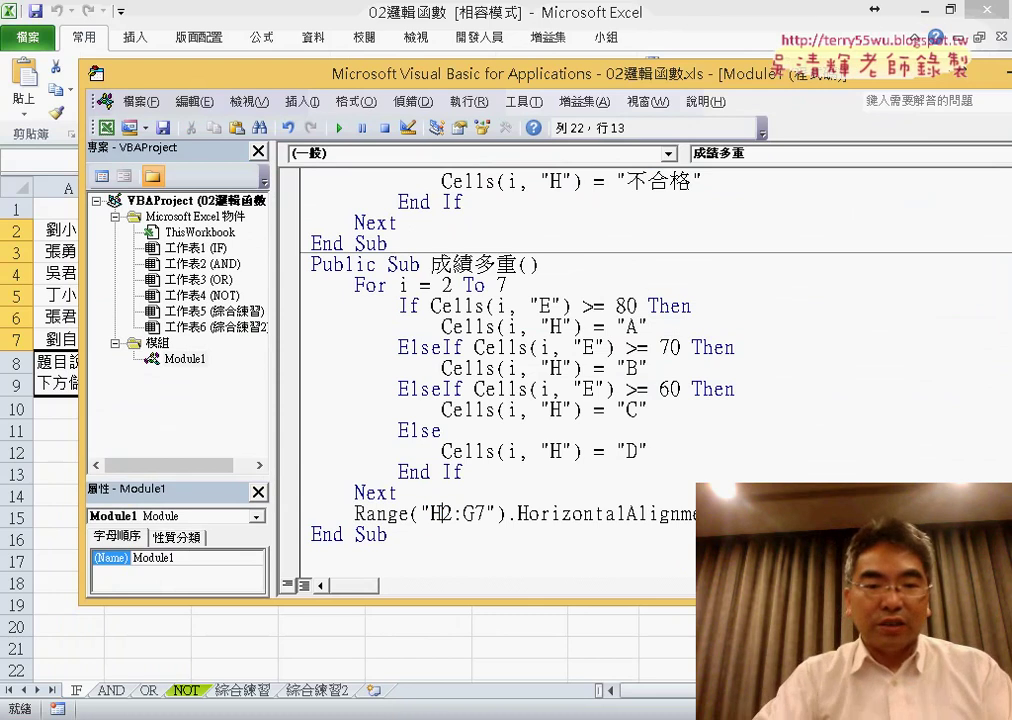
drag(476, 514, 464, 514)
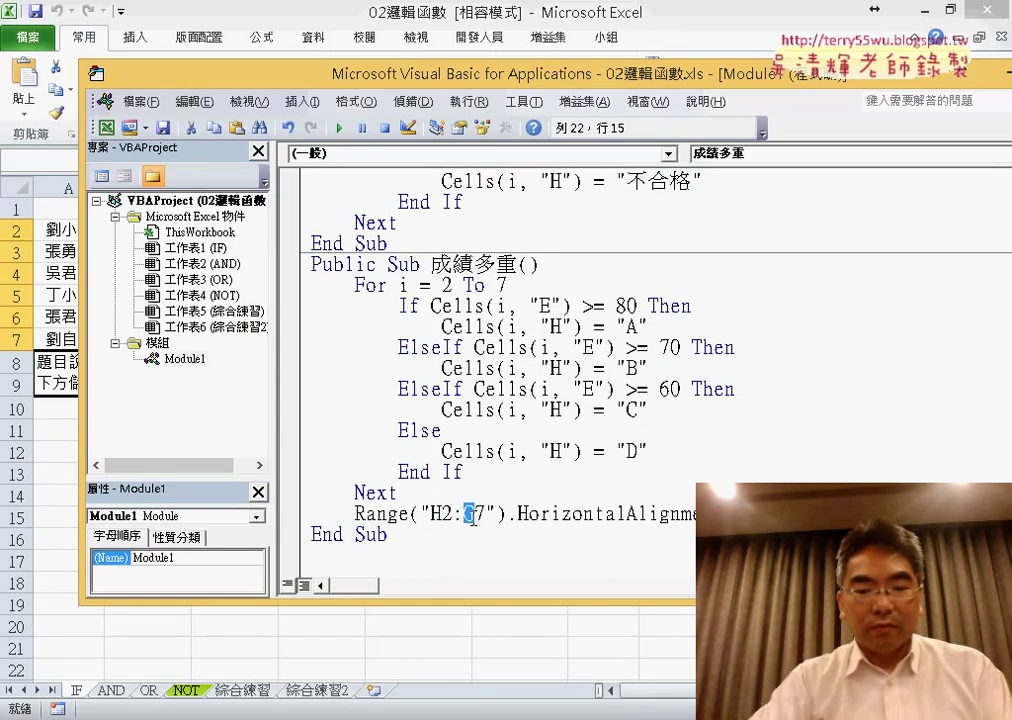
text(H)
drag(418, 70, 415, 363)
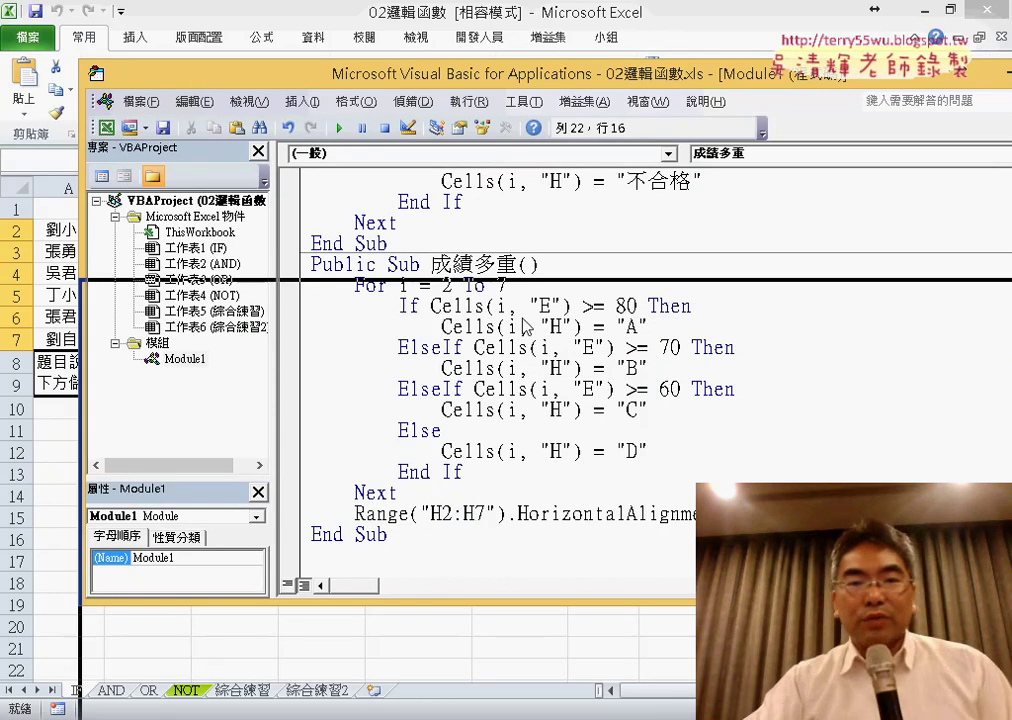
click(519, 605)
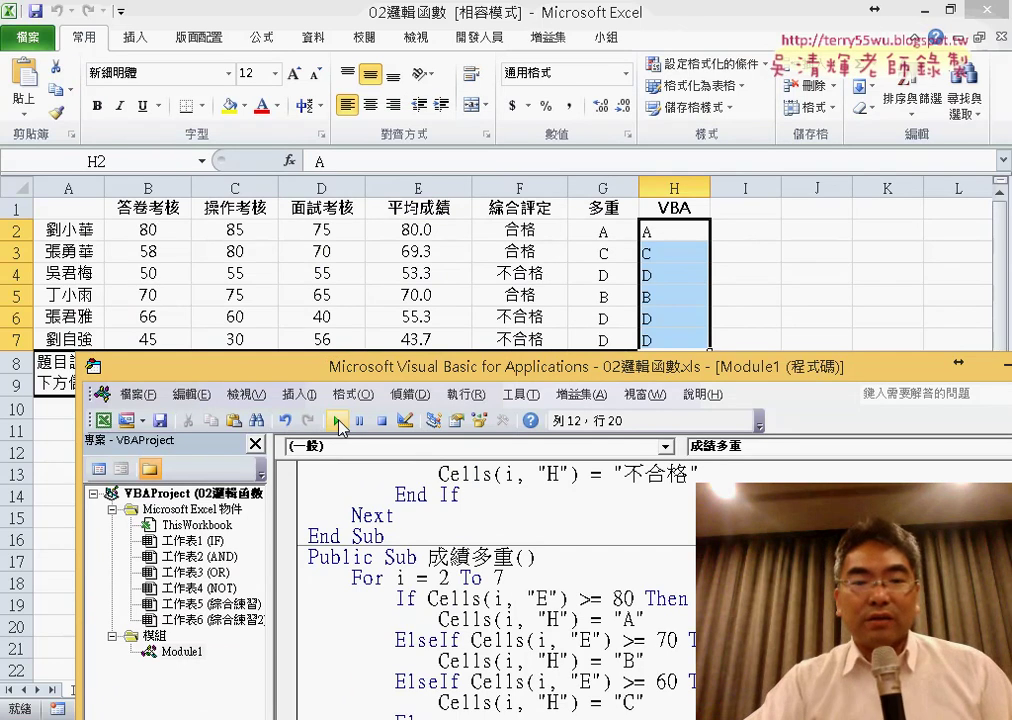
Run the 成績多重 macro so the H2:H7 grades are centred, checking the sheet behind the code window.
click(339, 423)
drag(688, 371, 688, 403)
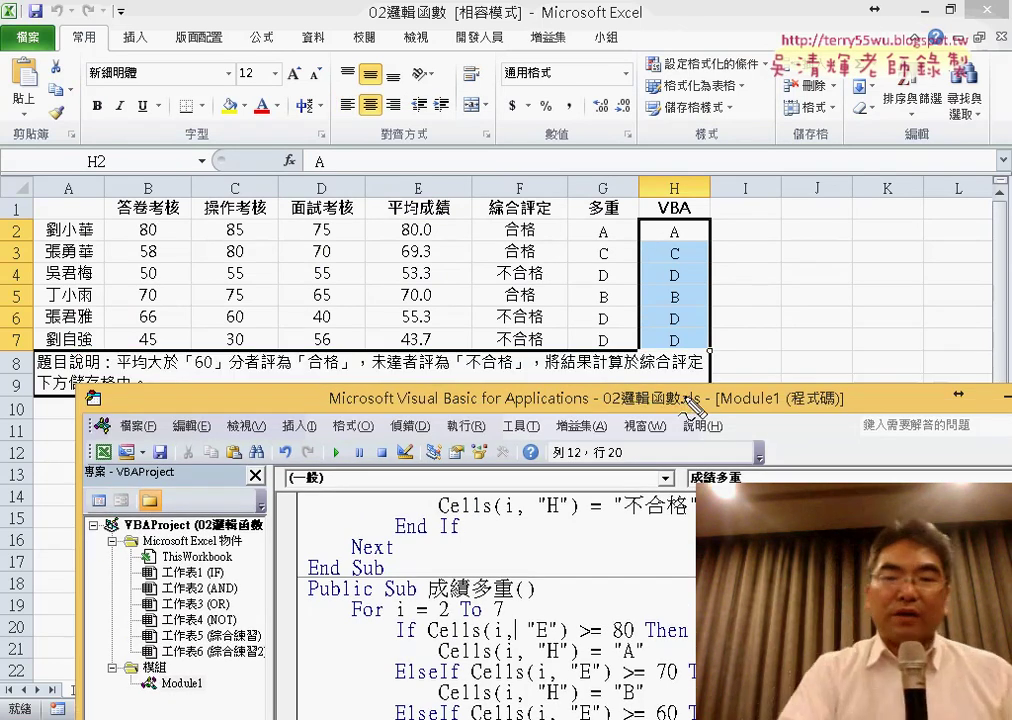
drag(705, 352, 683, 356)
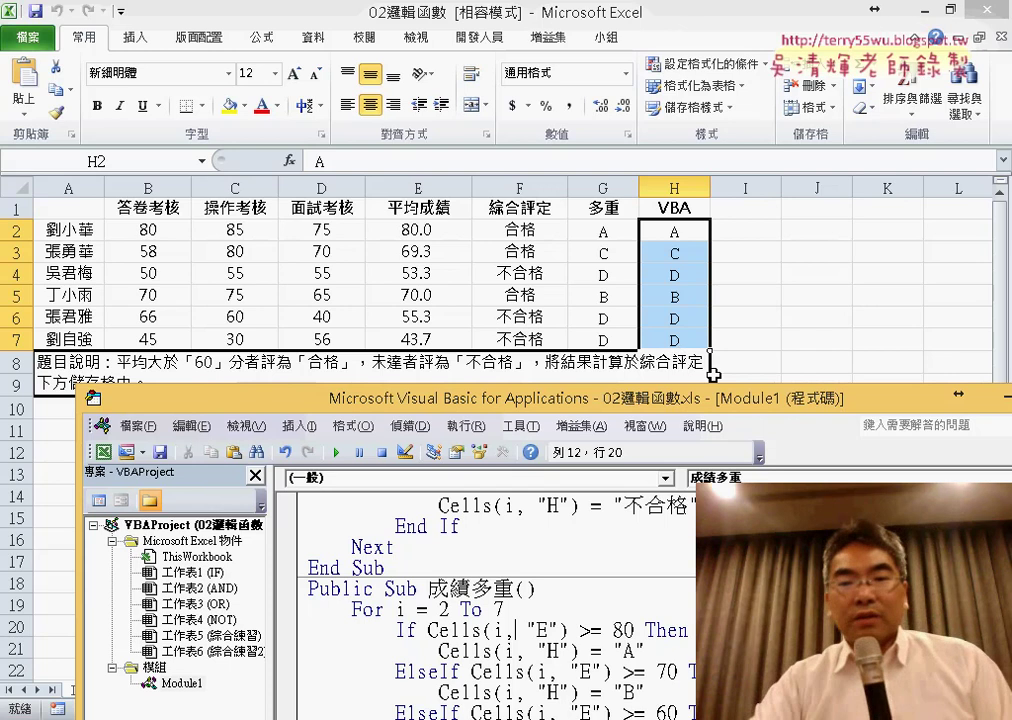
drag(737, 398, 659, 49)
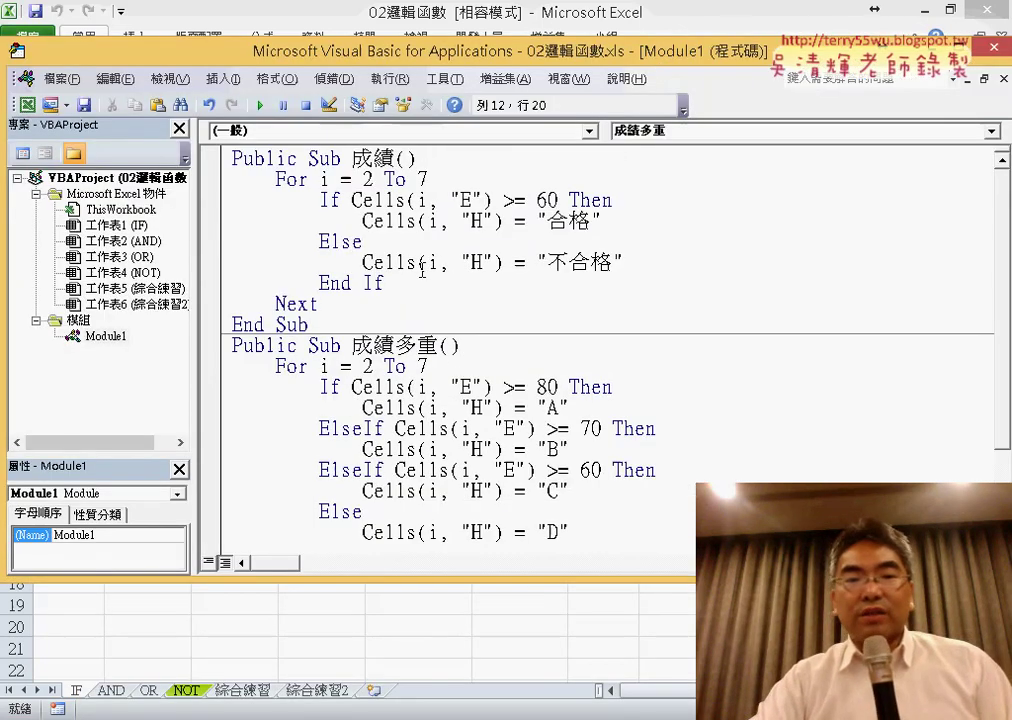
Review the 成績多重 code down to its xlCenter alignment line, then return to the worksheet.
click(422, 265)
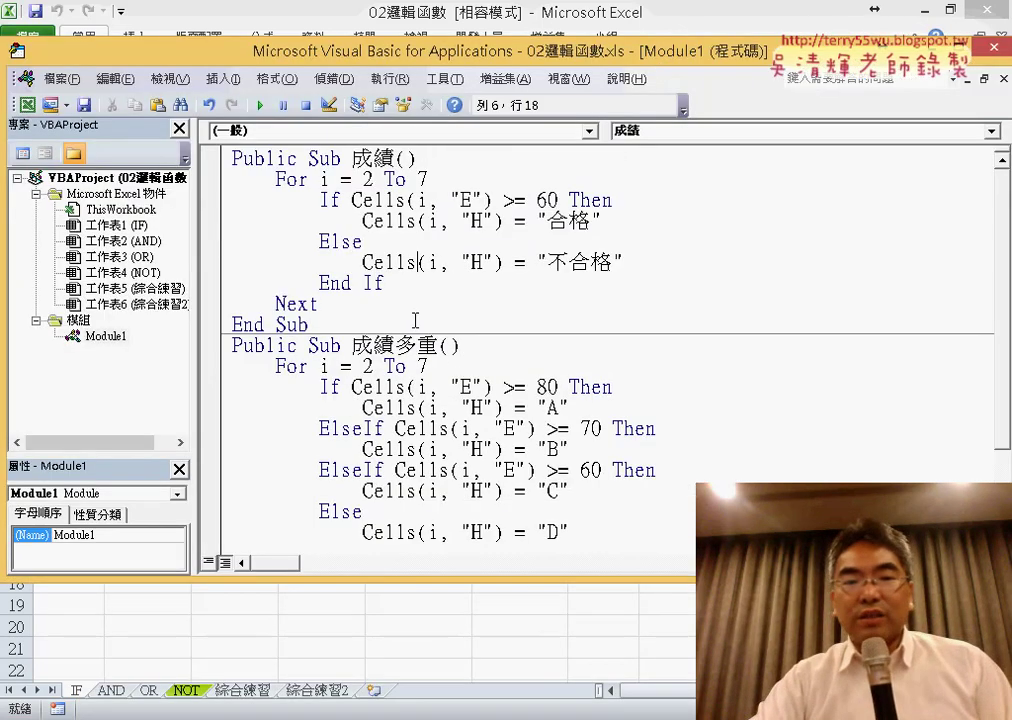
scroll(422, 416, down, 2)
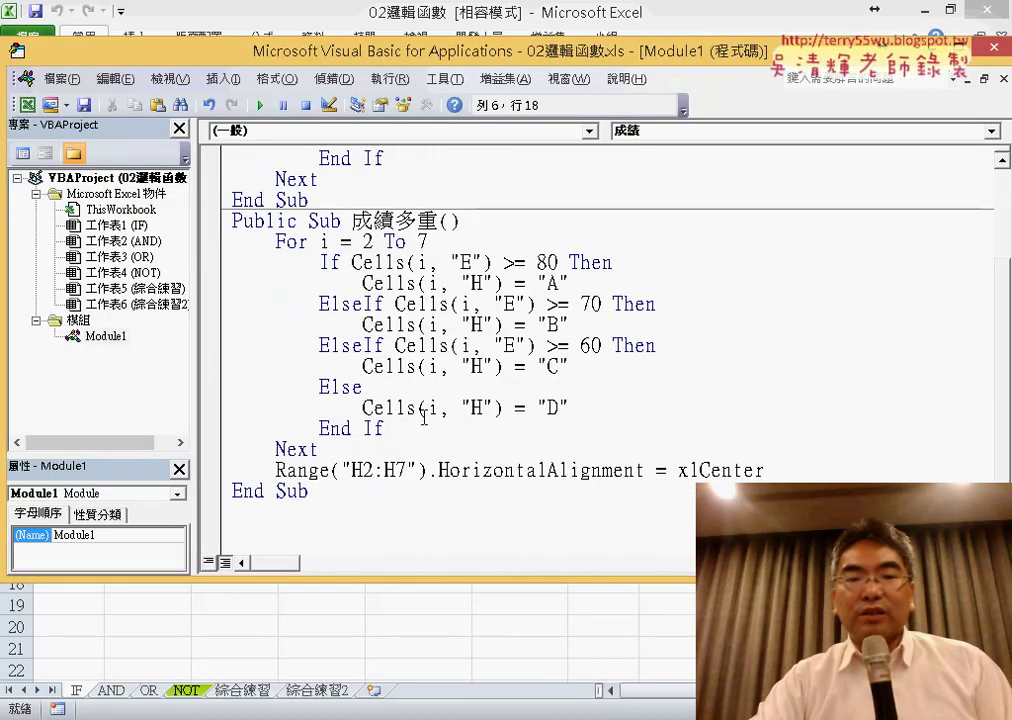
click(369, 531)
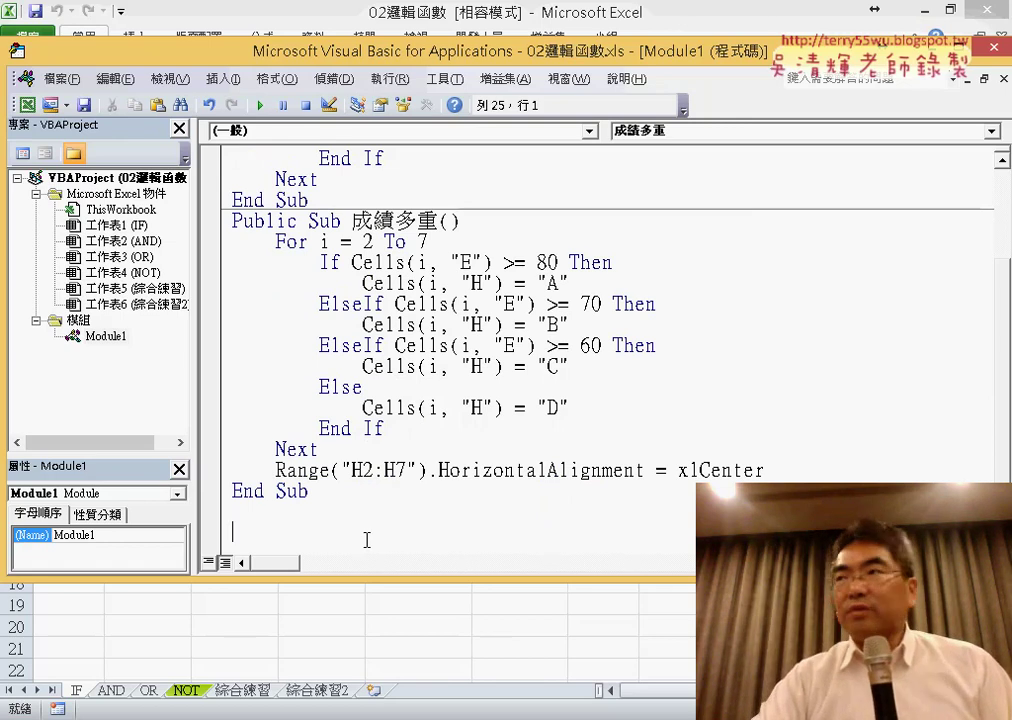
key(alt+F11)
Delete the grades in H2:H7, leaving H2 selected, and switch to the 程式碼.docx code document.
drag(673, 233, 678, 343)
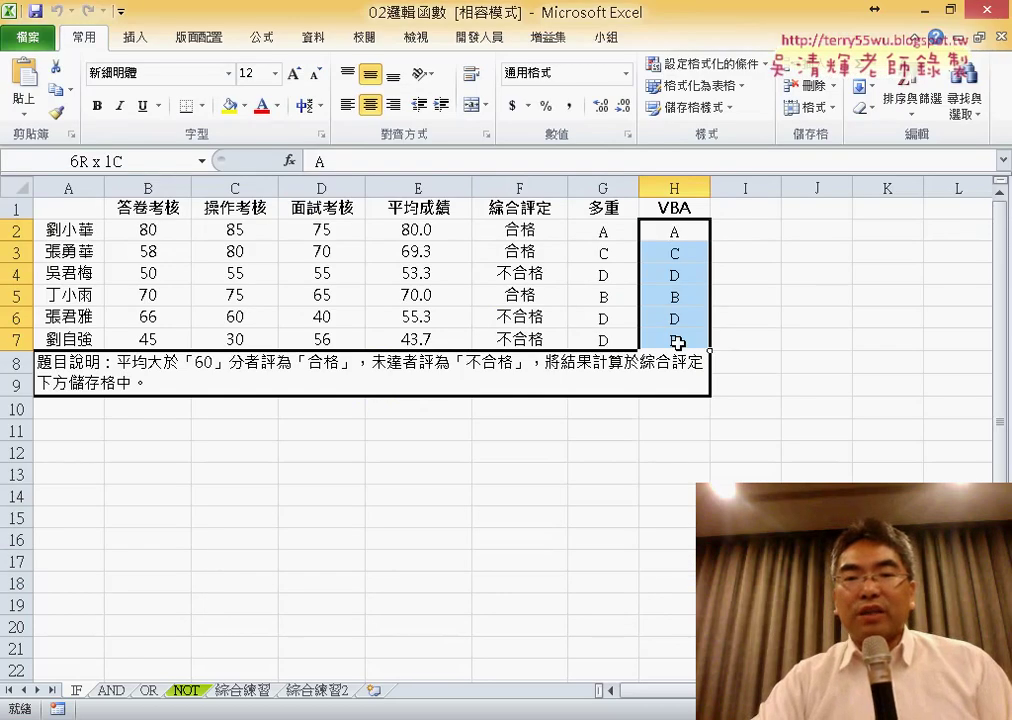
key(Delete)
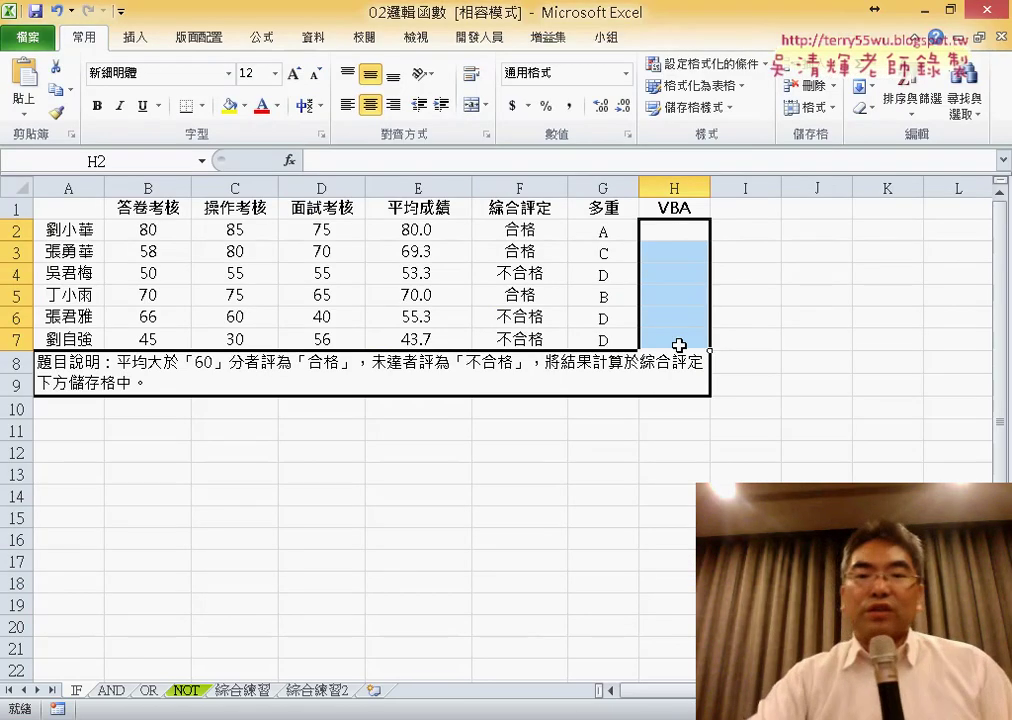
click(684, 232)
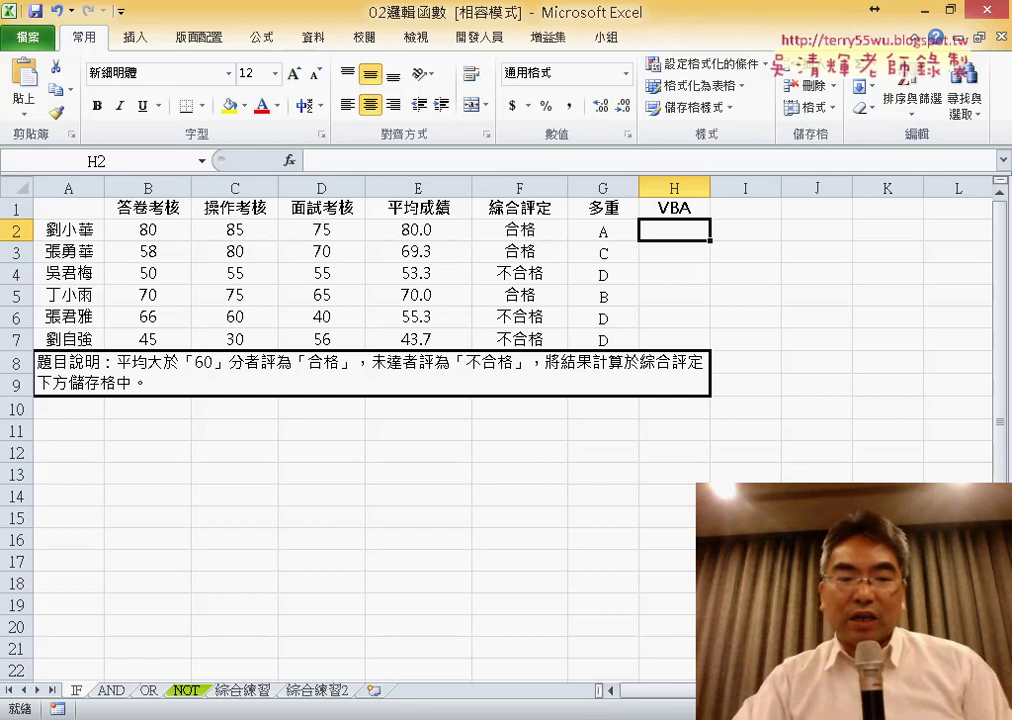
click(219, 639)
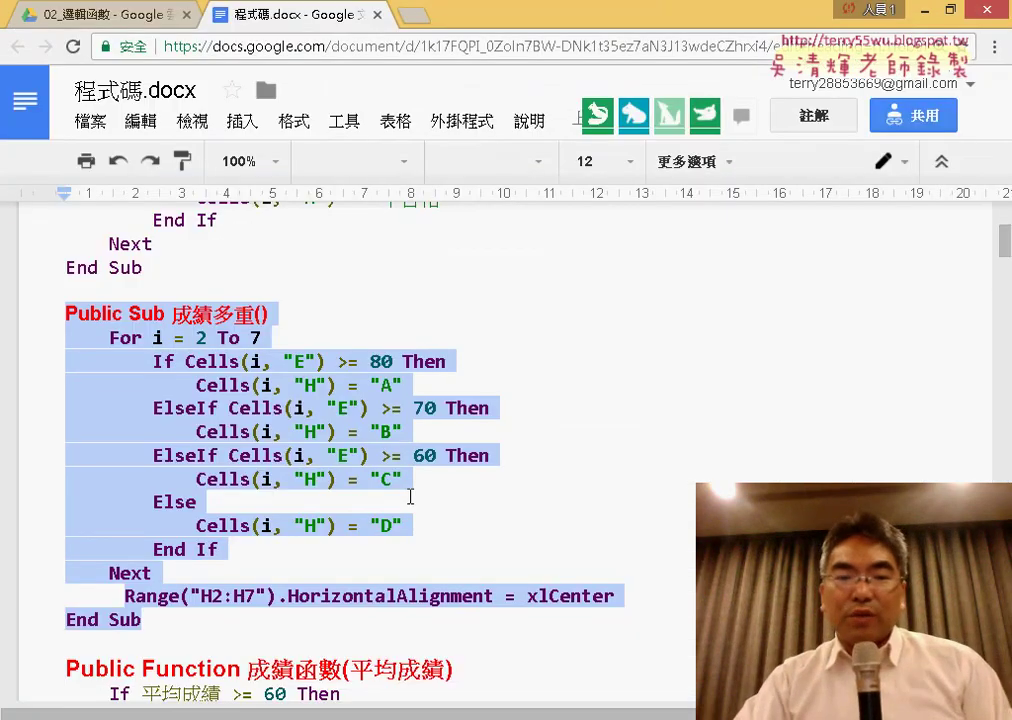
Select both 成績函數 grading functions in the document, then return to Excel's Developer (開發人員) commands.
scroll(410, 497, down, 3)
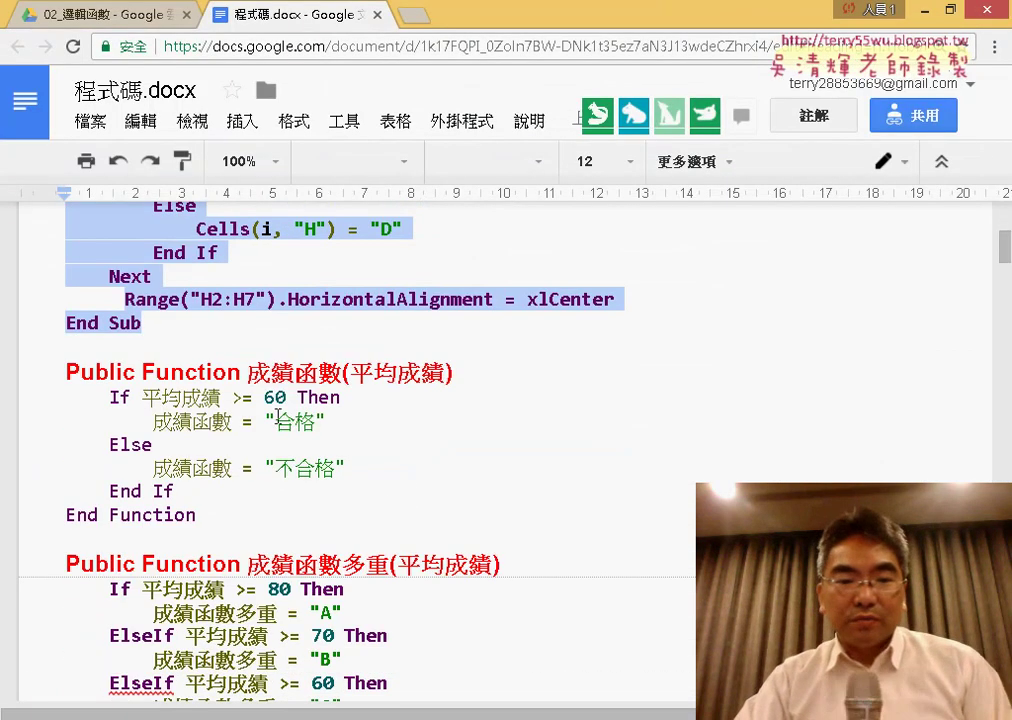
click(65, 372)
scroll(262, 479, down, 2)
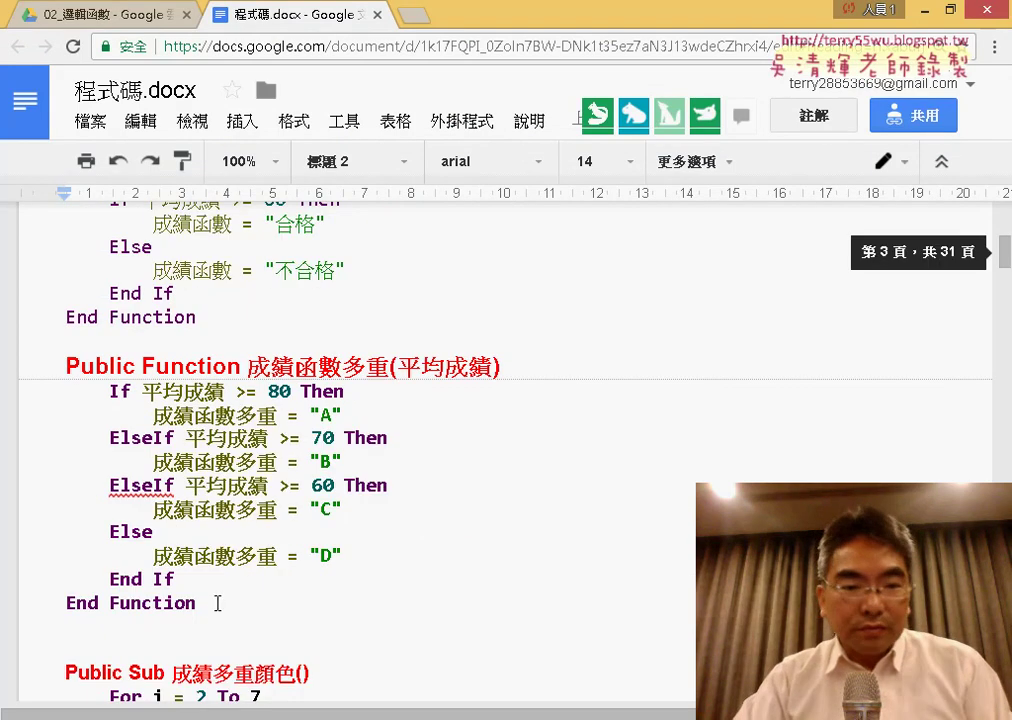
shift+click(236, 609)
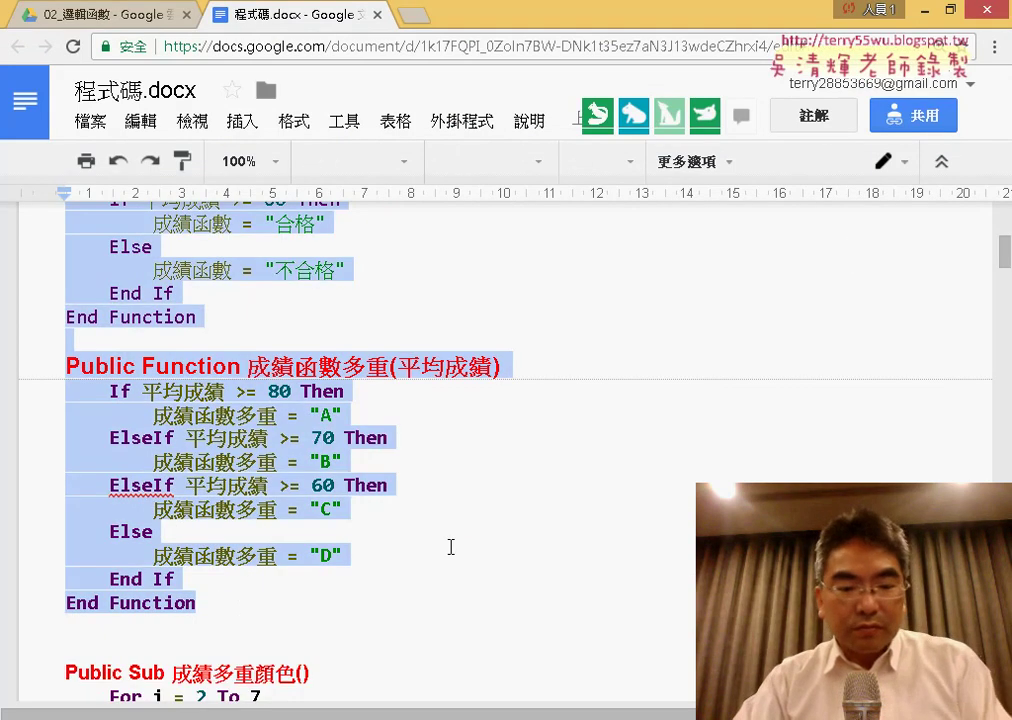
click(920, 10)
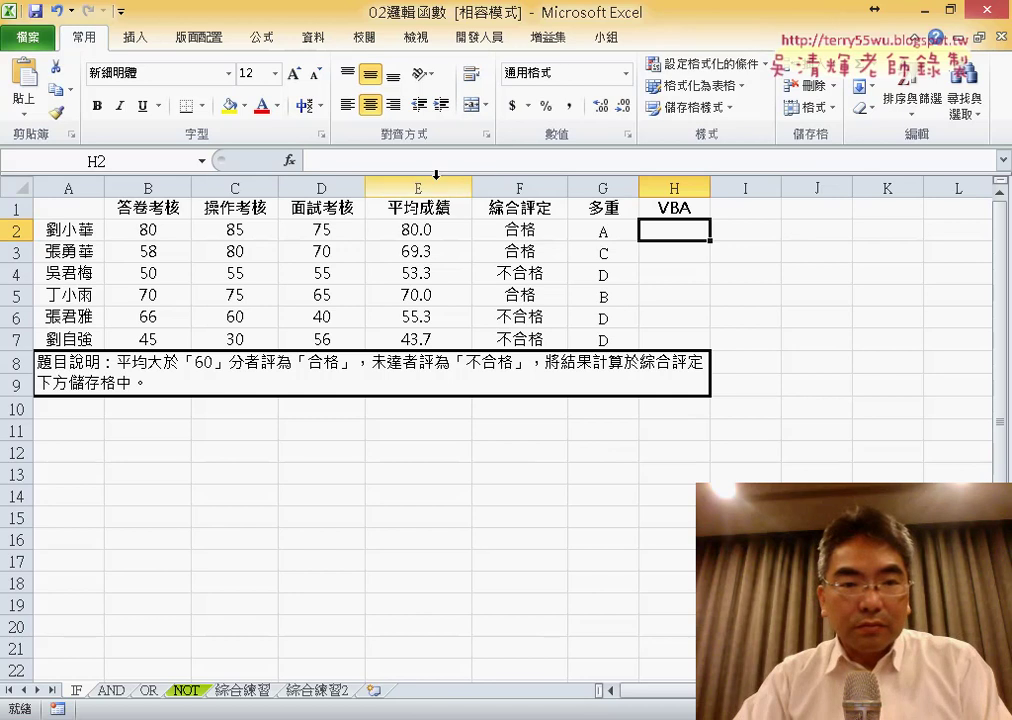
click(455, 42)
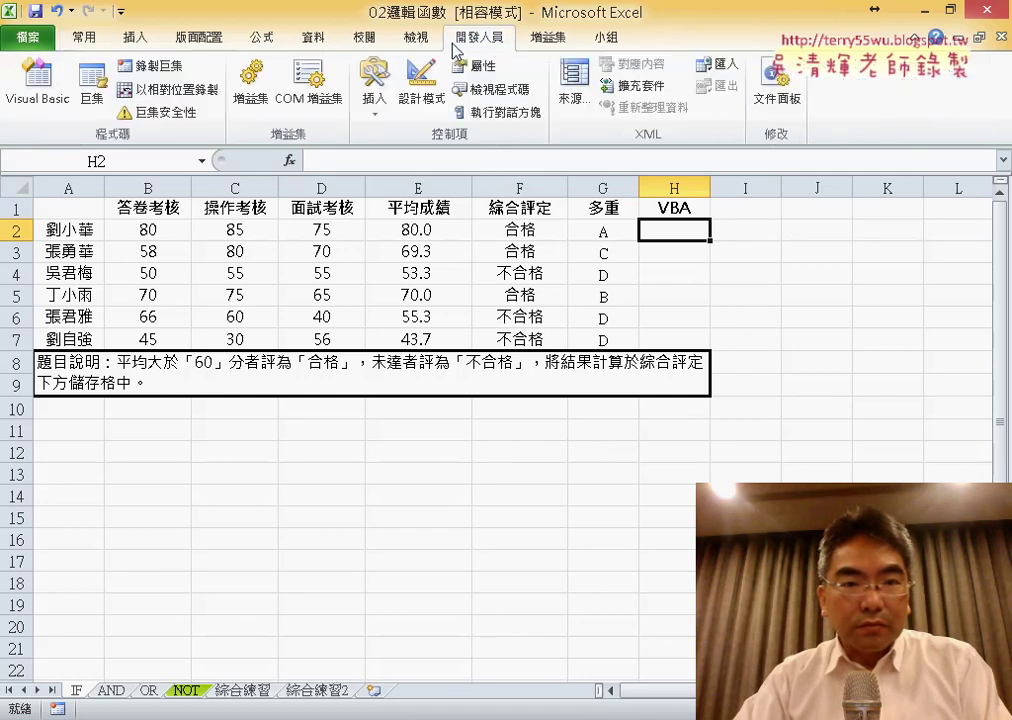